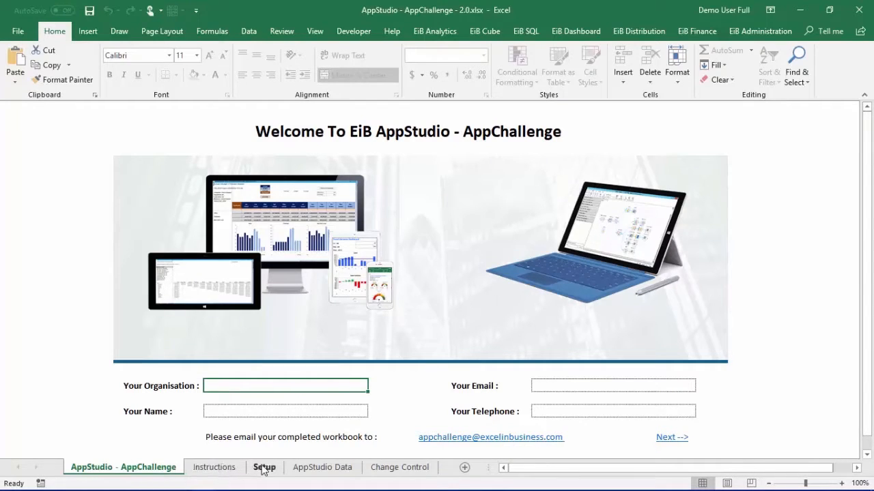
# - Examine the columns of the AppStudio Data worksheet, from Month across to PROFIT
pyautogui.click(321, 469)
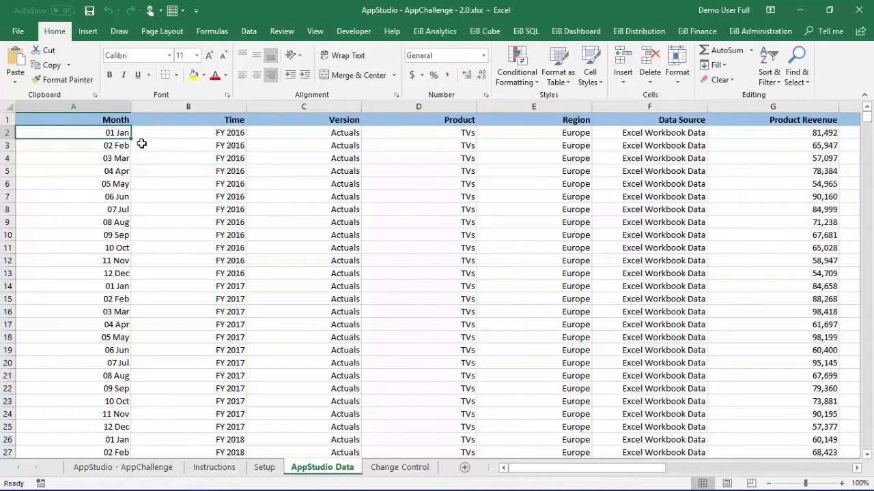
pyautogui.press('Right')
pyautogui.press('Right')
pyautogui.press('Right')
pyautogui.press('Right')
pyautogui.press('Right')
pyautogui.press('Right')
pyautogui.press('Right')
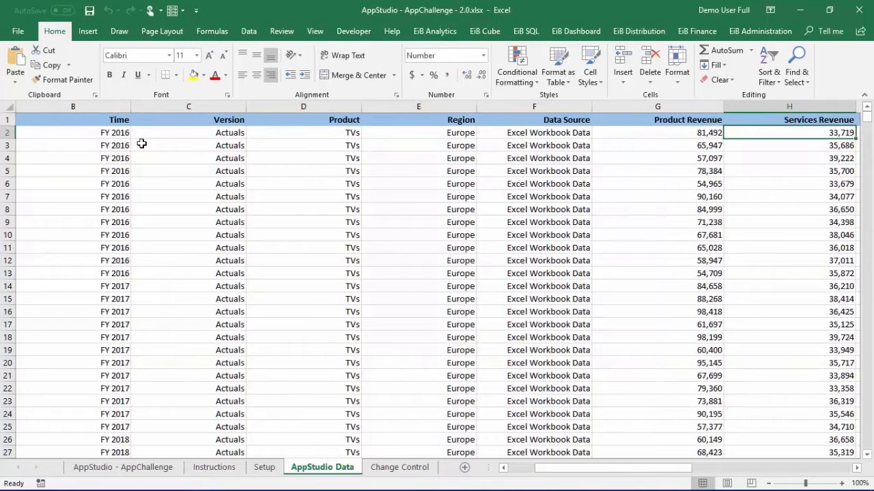
pyautogui.press('Right')
pyautogui.press('Right')
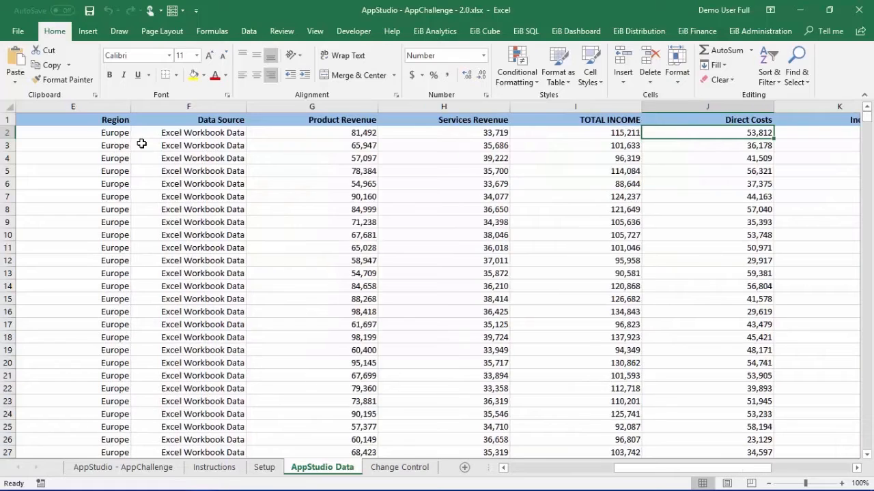
pyautogui.press('Right')
pyautogui.press('Right')
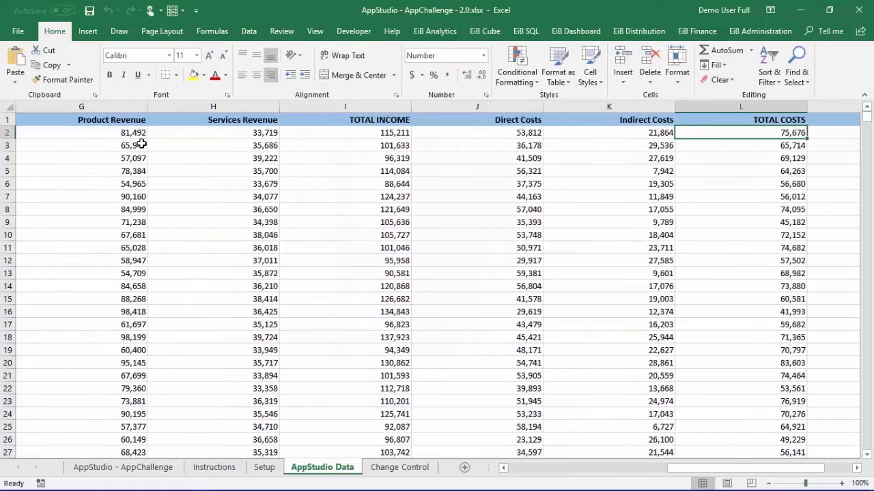
pyautogui.press('Right')
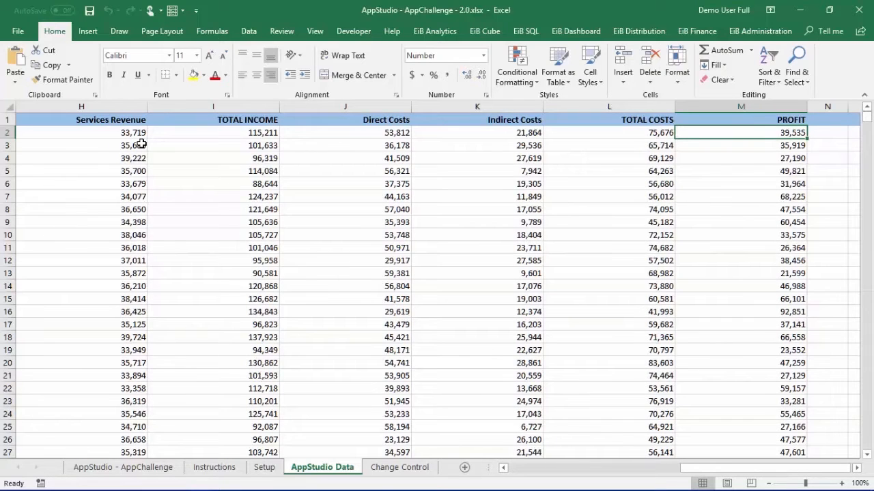
pyautogui.press('Left')
pyautogui.press('Left')
pyautogui.press('Home')
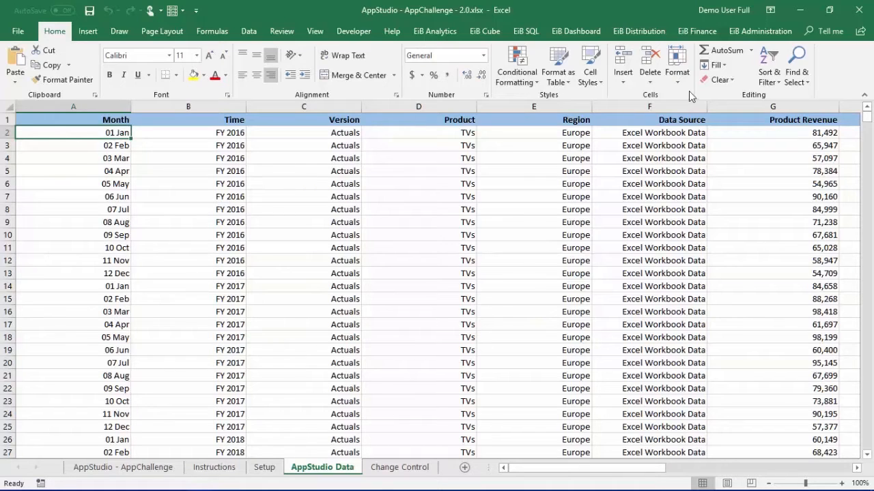
# - Launch EiB AppStudio and add an Excel - Single Workbook file source component to the blank canvas
pyautogui.click(758, 33)
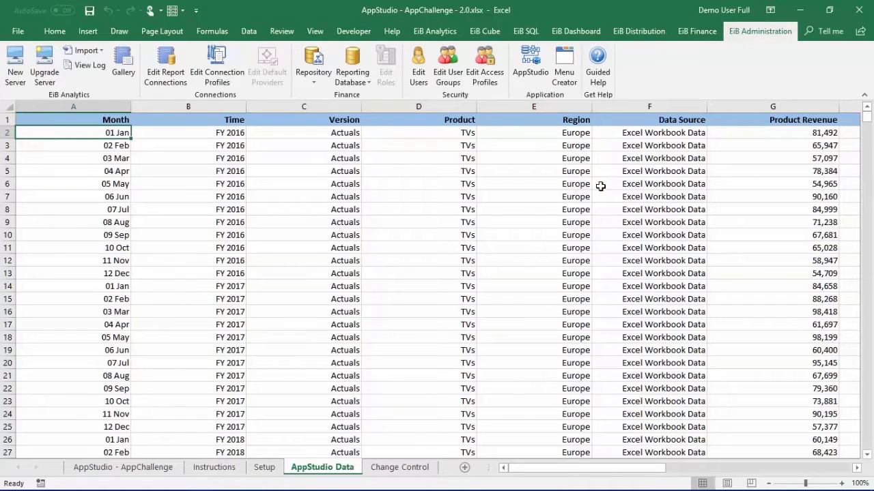
pyautogui.click(528, 64)
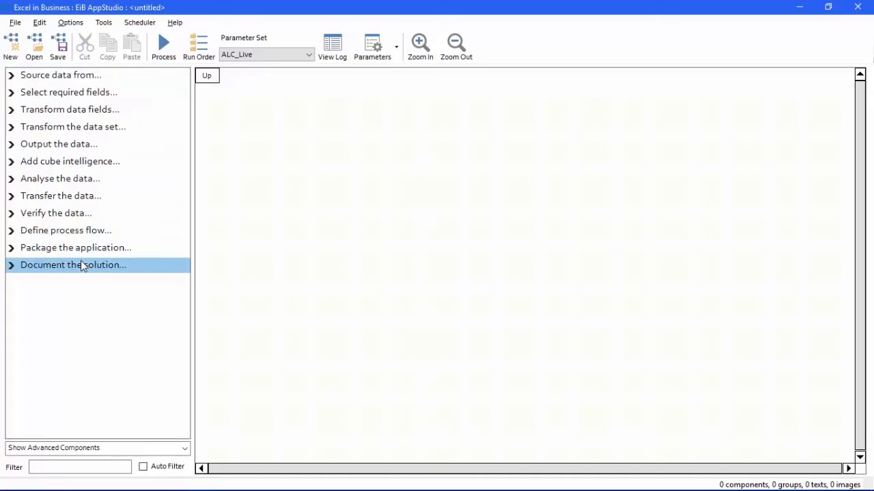
pyautogui.click(12, 78)
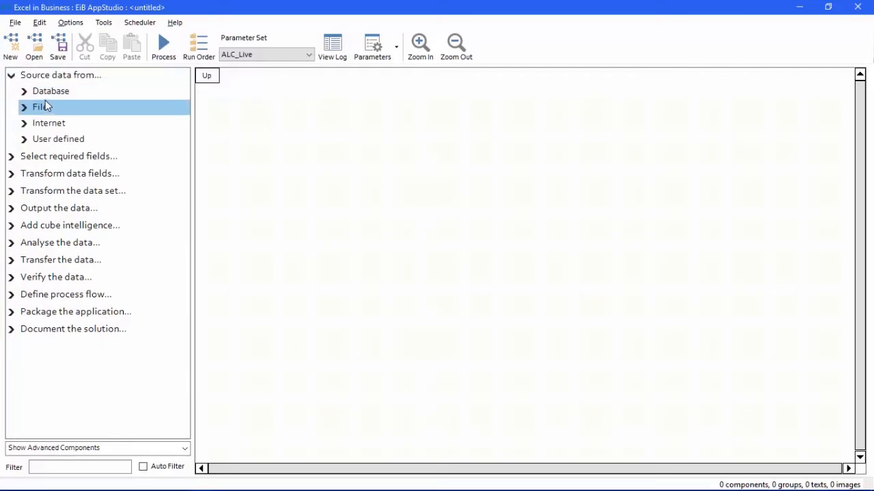
pyautogui.click(24, 108)
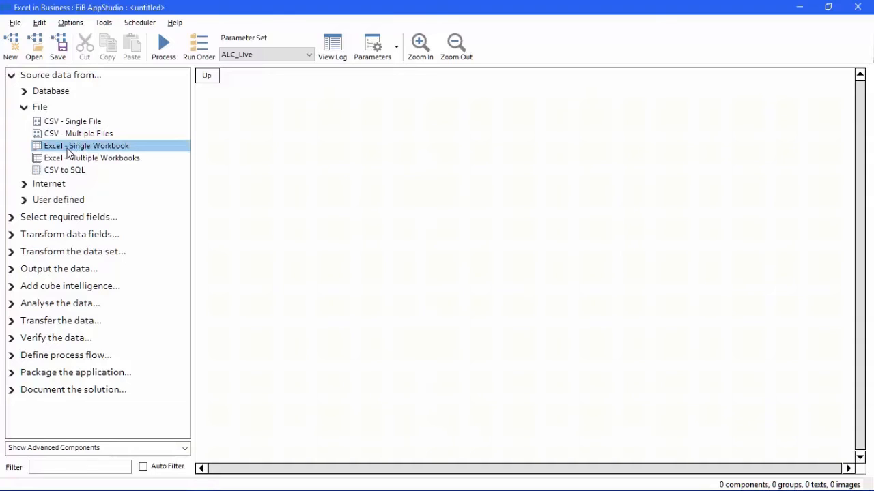
pyautogui.doubleClick(69, 146)
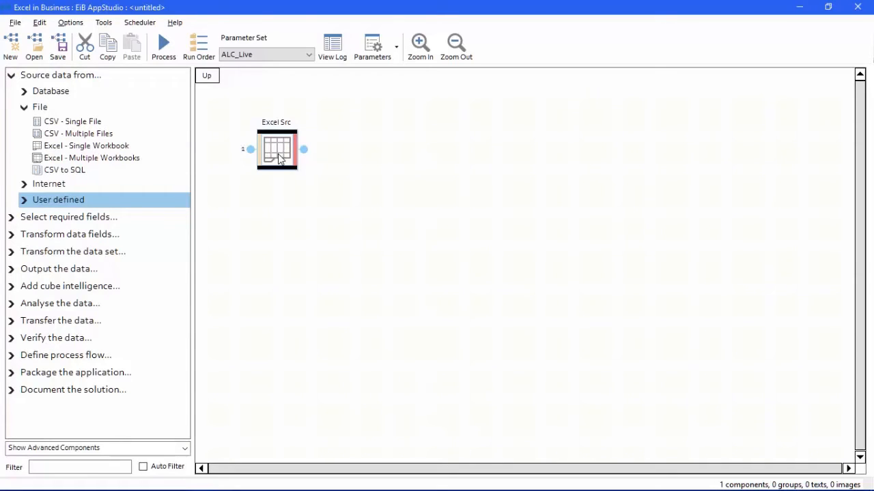
# - Set the Excel source to use the gallery workbook AppStudio - AppChallenge - 2.0.xlsx from 01.Loading Actual & Budget Data
pyautogui.doubleClick(277, 151)
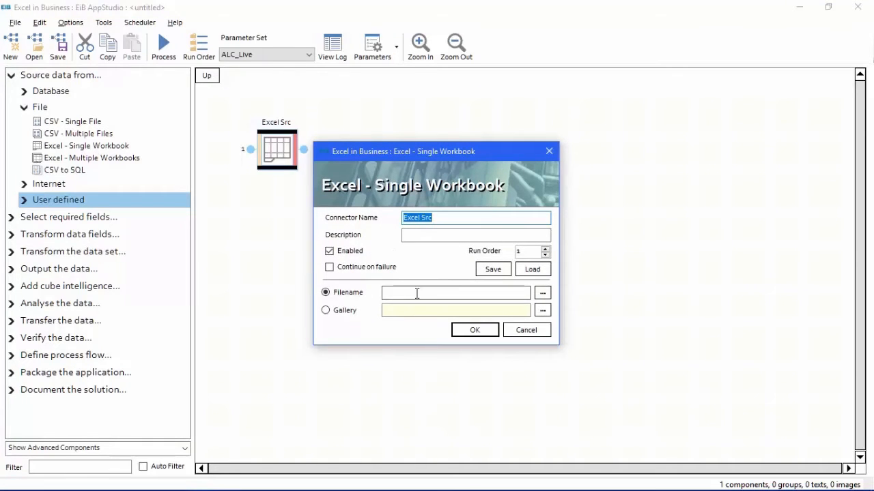
pyautogui.click(326, 311)
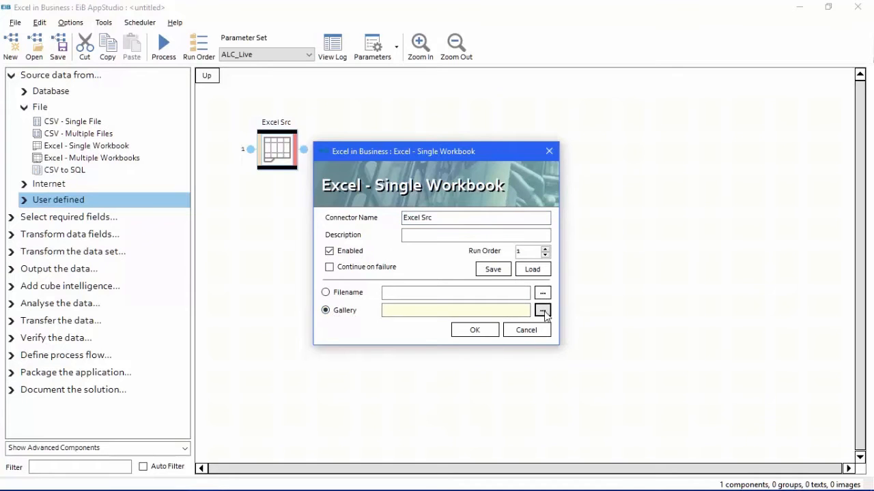
pyautogui.click(543, 310)
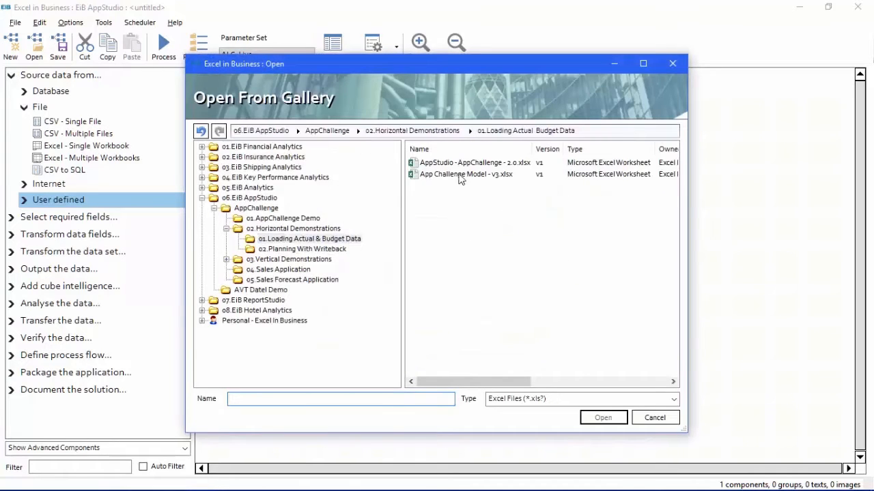
pyautogui.doubleClick(454, 163)
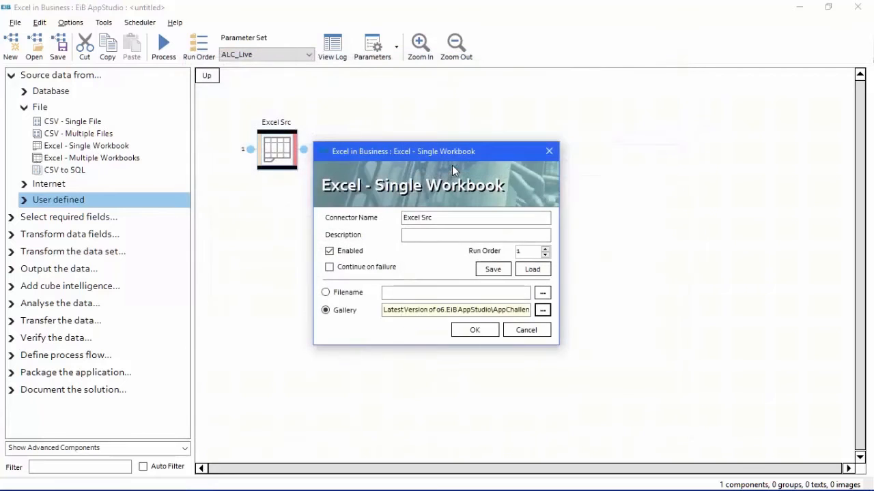
pyautogui.click(486, 334)
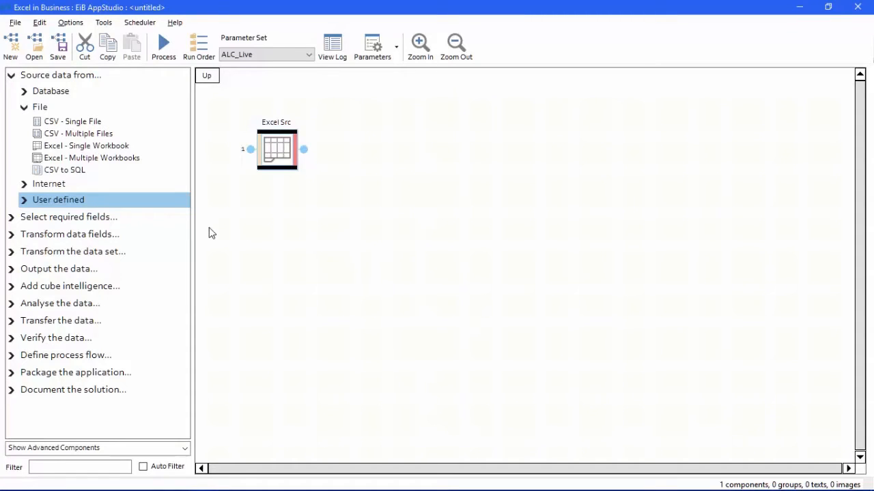
# - Add a Table / View / Worksheet selector linked to the Excel source and place it diagonally below that source
pyautogui.click(12, 77)
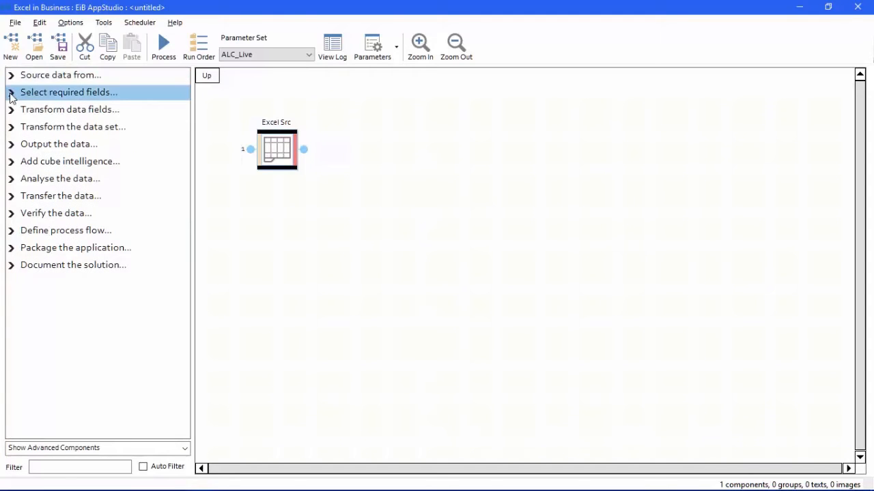
pyautogui.click(10, 94)
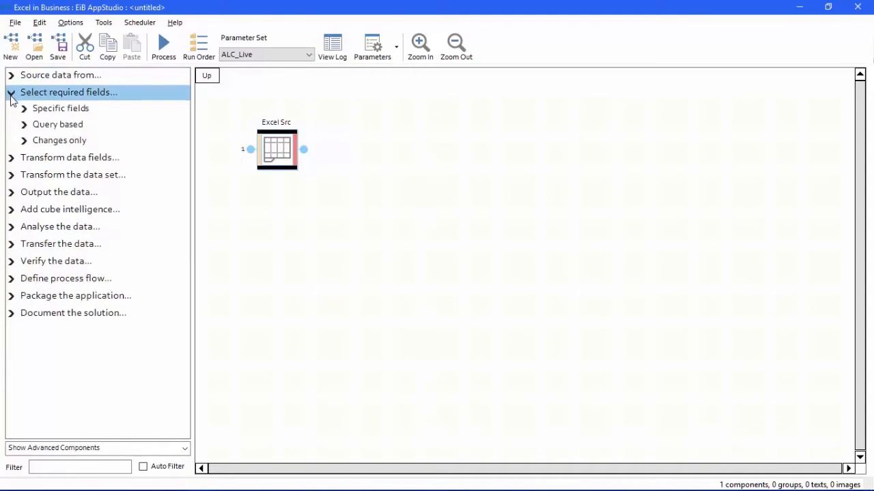
pyautogui.click(24, 109)
pyautogui.click(113, 124)
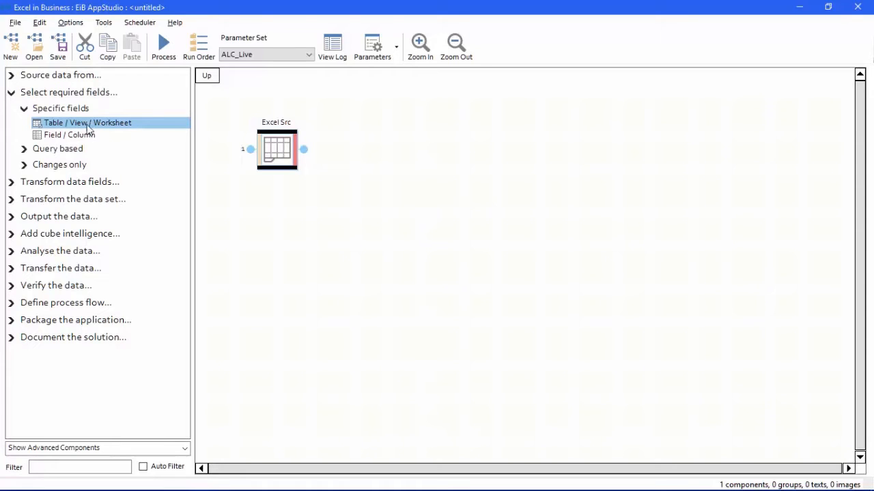
pyautogui.doubleClick(112, 123)
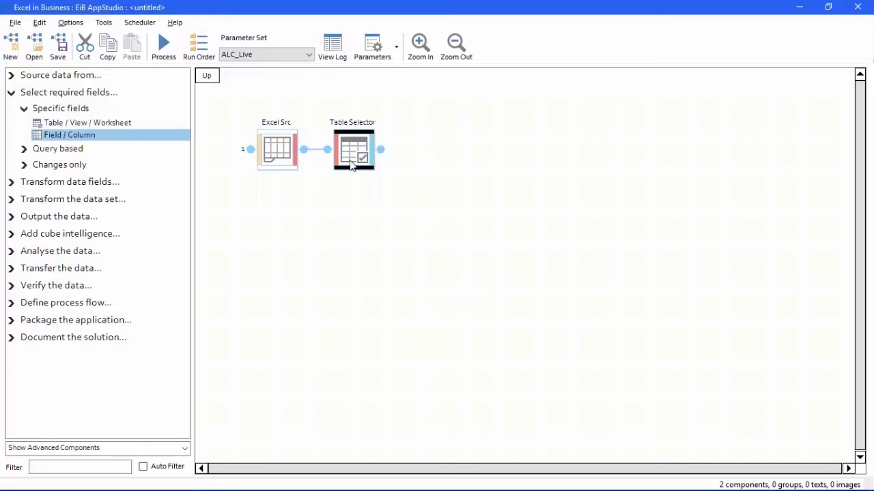
pyautogui.moveTo(357, 151); pyautogui.dragTo(371, 258)
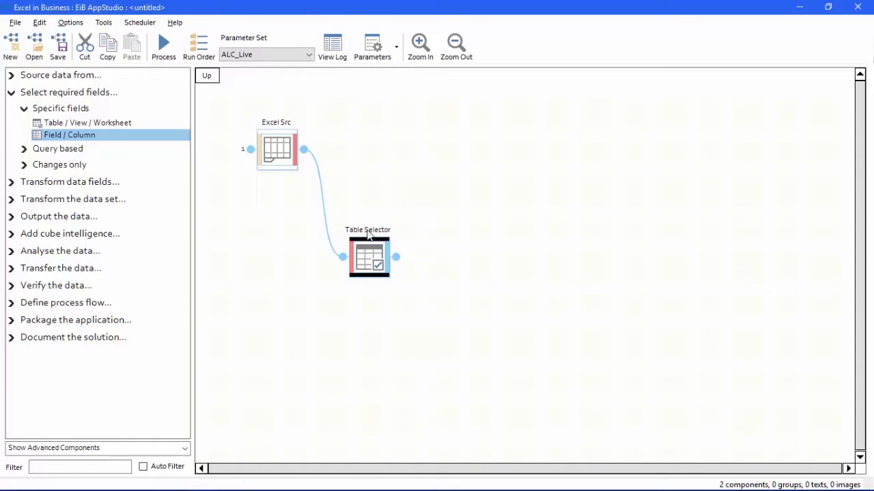
# - Choose the 'AppStudio Data$' table in the Table Selector and examine a subset of 1000 records to determine field types
pyautogui.doubleClick(372, 263)
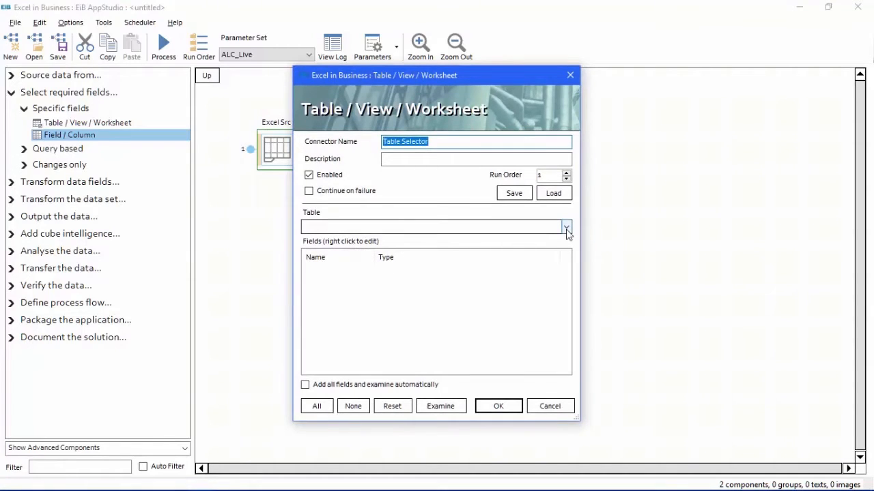
pyautogui.click(566, 227)
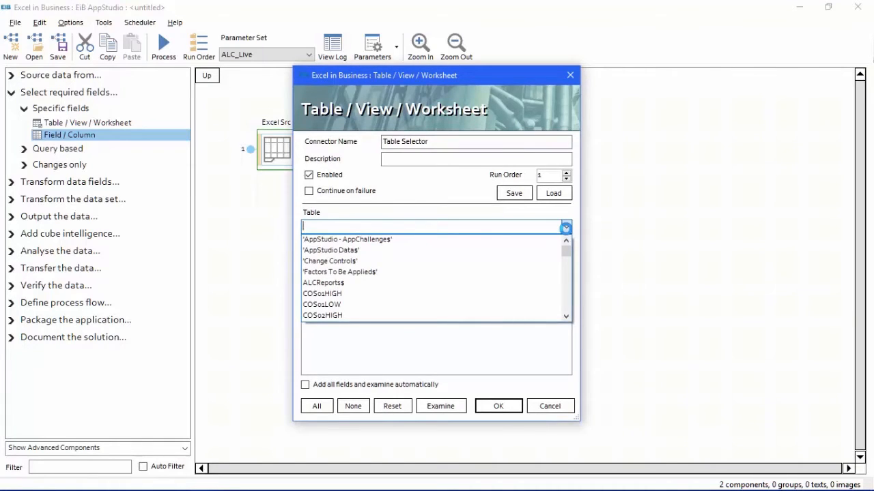
pyautogui.click(326, 252)
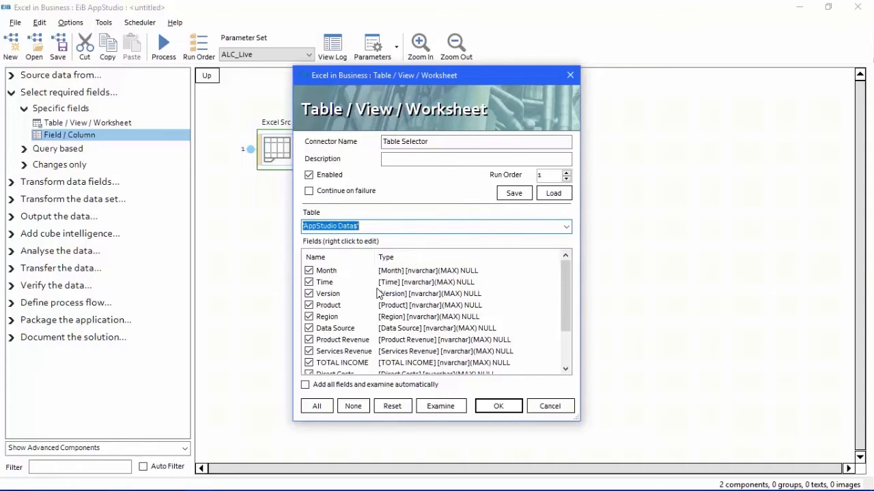
pyautogui.click(441, 406)
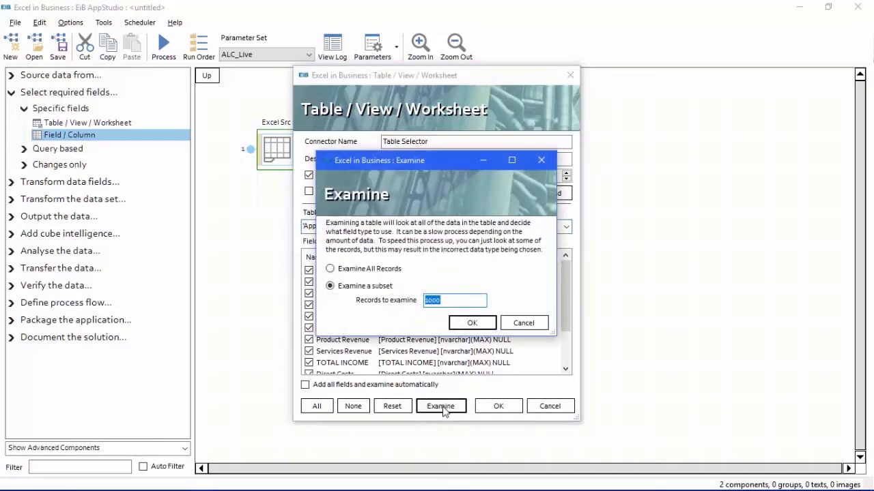
pyautogui.click(473, 324)
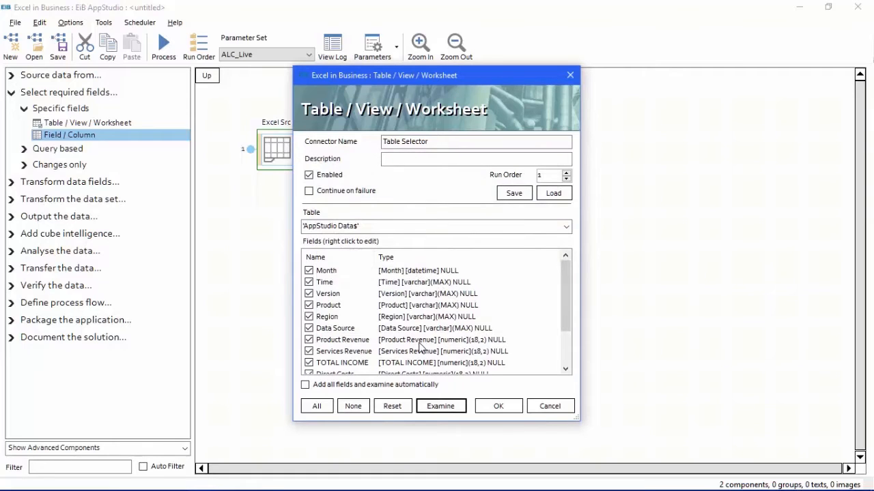
# - Change the Month field's type to varchar with size -1 and accept the Table Selector settings
pyautogui.click(334, 273)
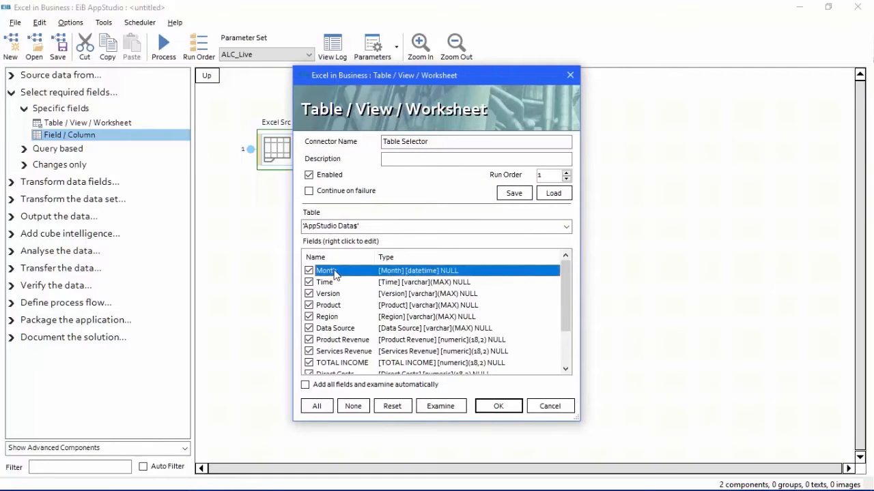
pyautogui.rightClick(335, 273)
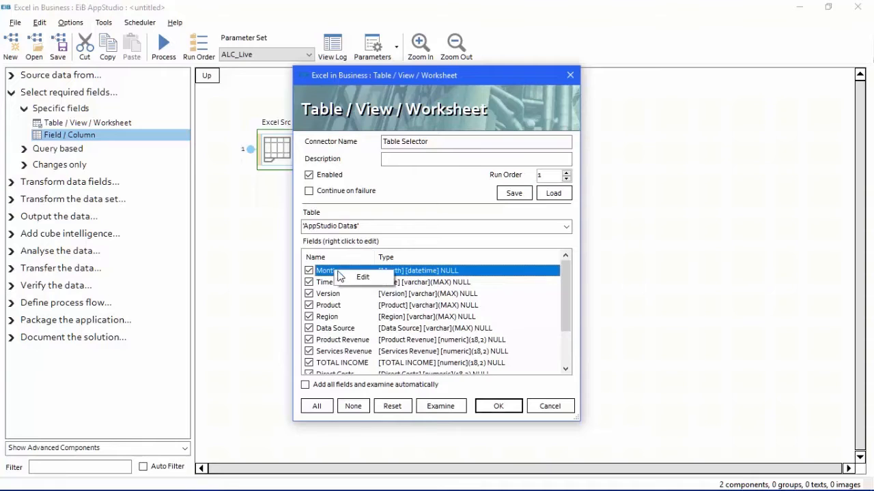
pyautogui.click(354, 277)
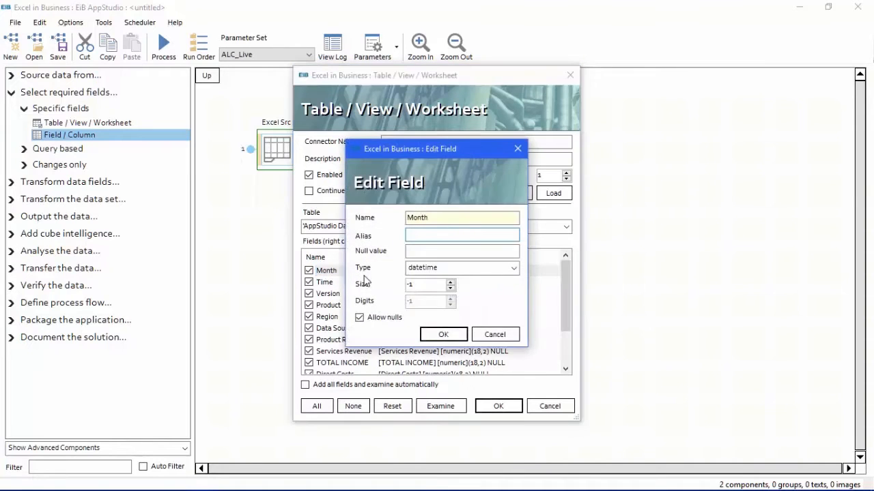
pyautogui.click(513, 270)
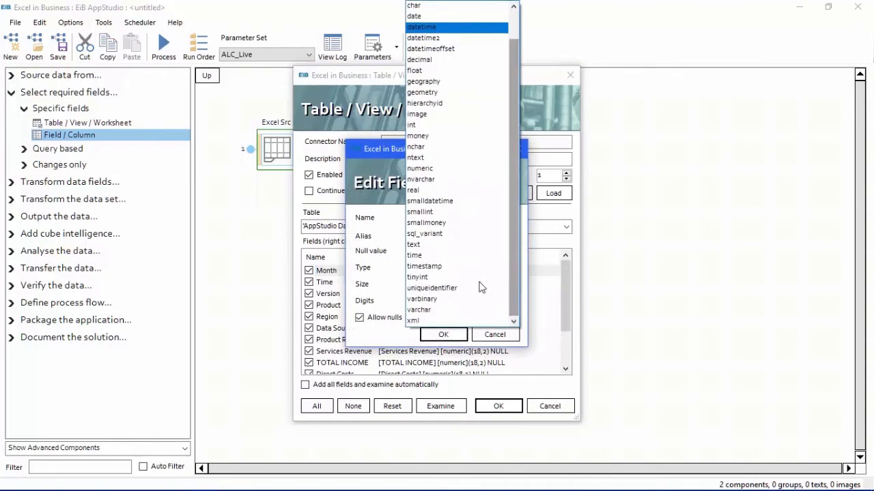
pyautogui.click(431, 310)
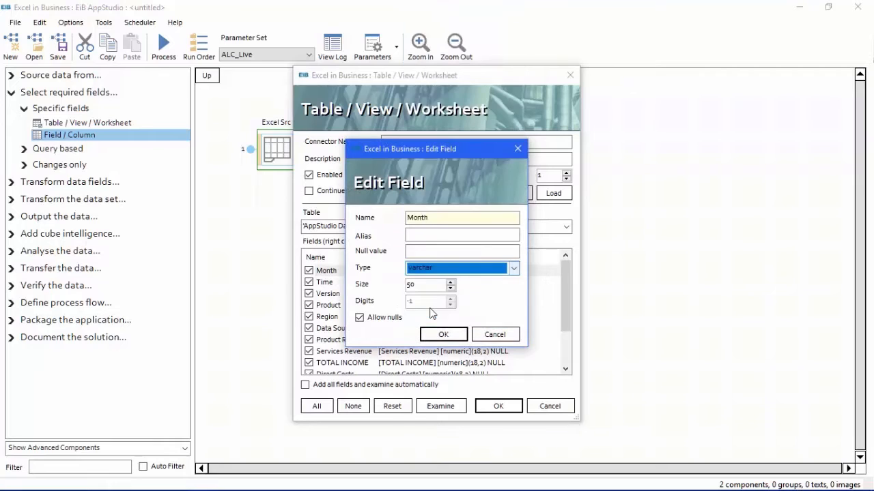
pyautogui.press('Tab')
pyautogui.write('-1')
pyautogui.press('Return')
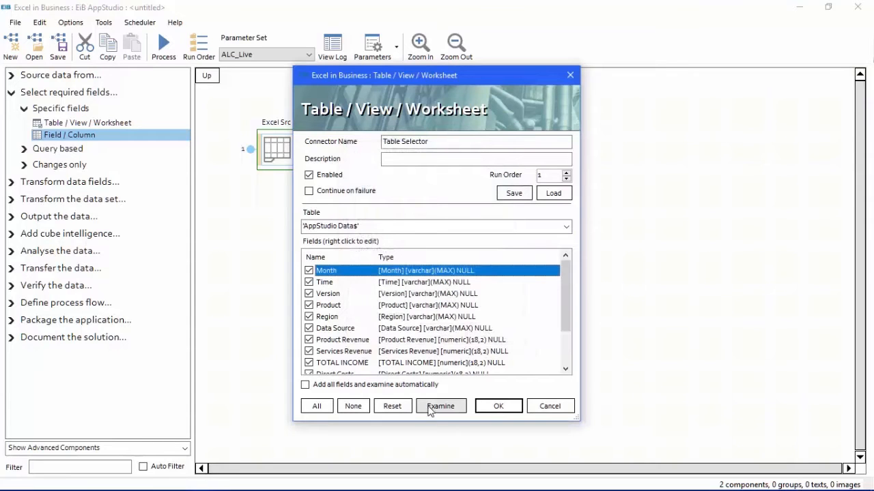
pyautogui.click(505, 407)
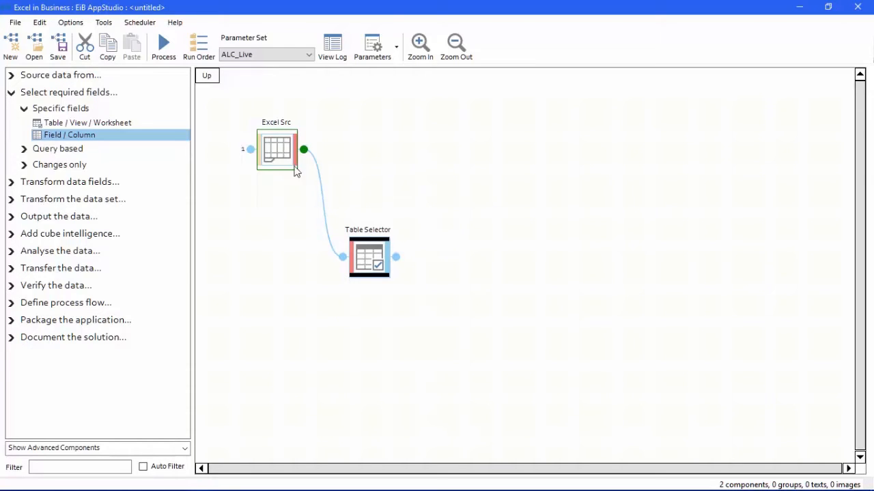
# - View the data that the Table Selector component outputs
pyautogui.rightClick(367, 259)
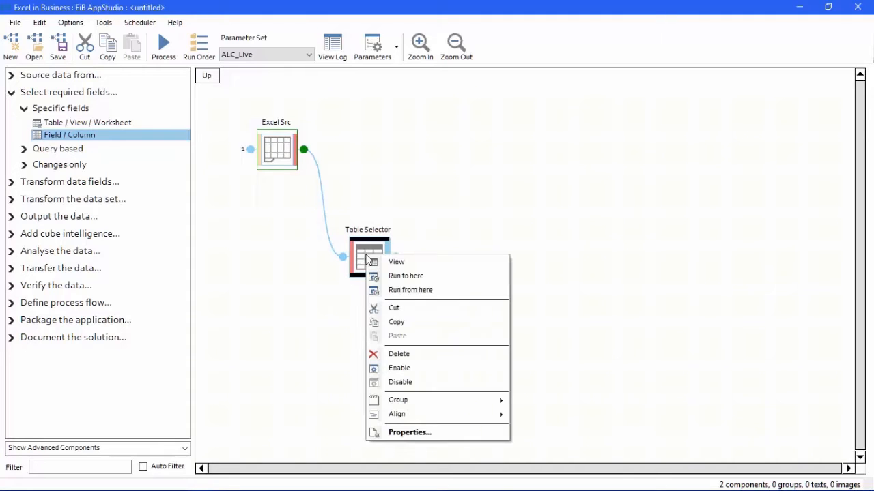
pyautogui.click(394, 262)
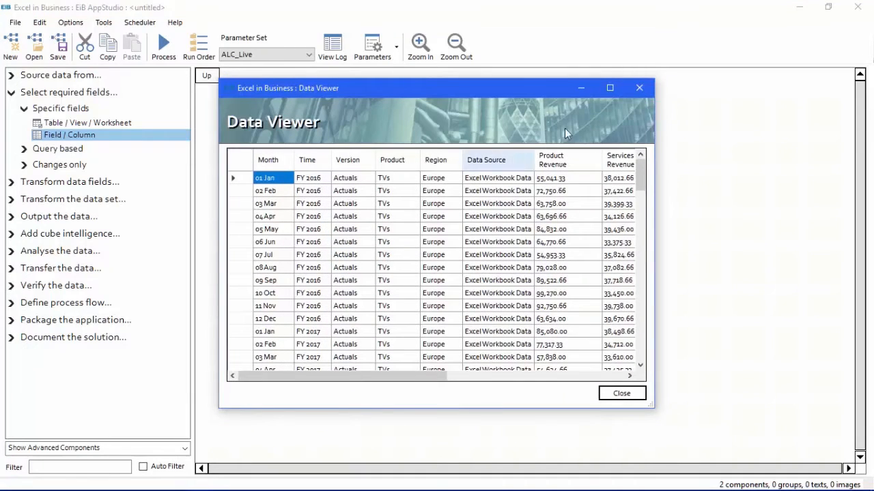
# - Enlarge the Table Selector data preview to examine all its columns, and close it
pyautogui.click(609, 87)
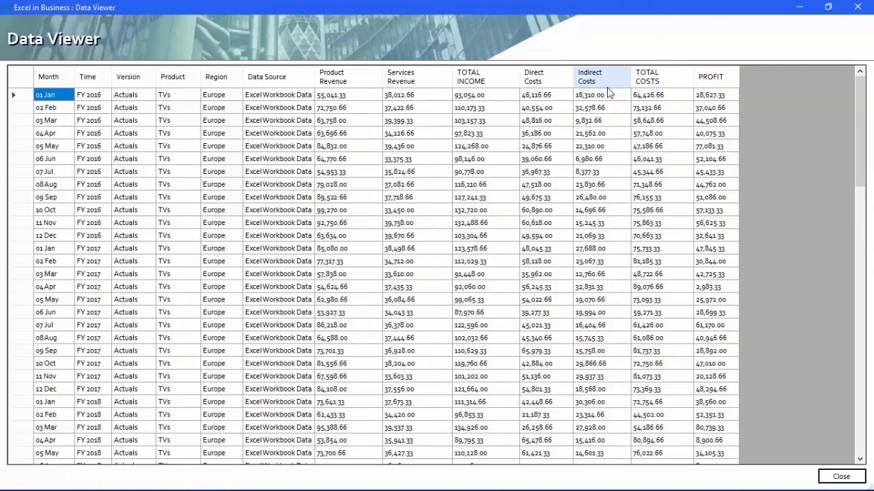
pyautogui.click(861, 8)
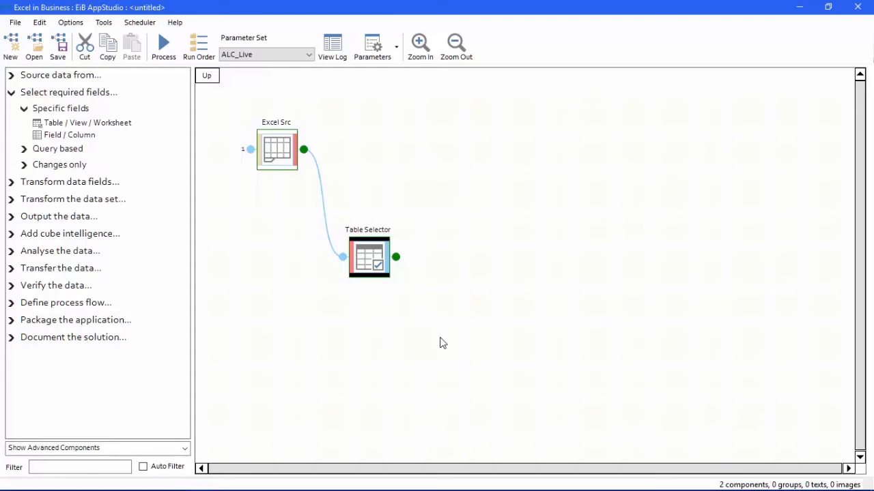
# - Add a SQL Server (Reload / Append) output linked to the Table Selector and place it diagonally above that component, level with the Excel source
pyautogui.click(10, 217)
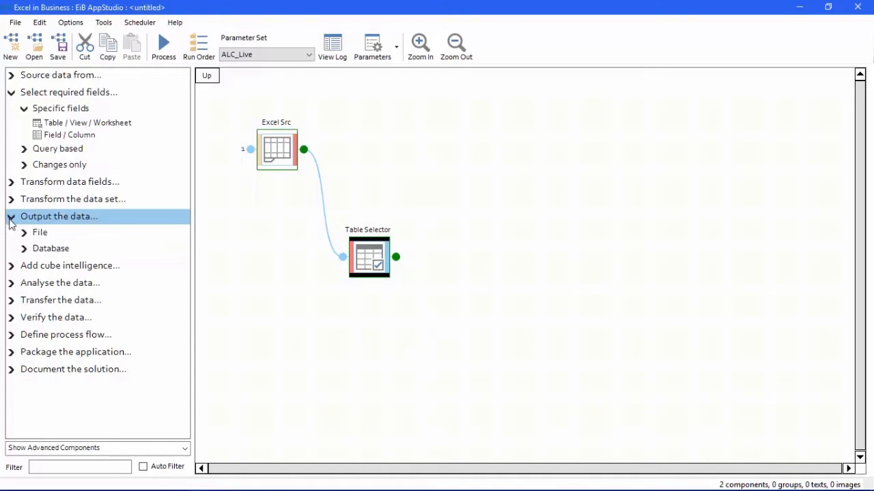
pyautogui.click(27, 249)
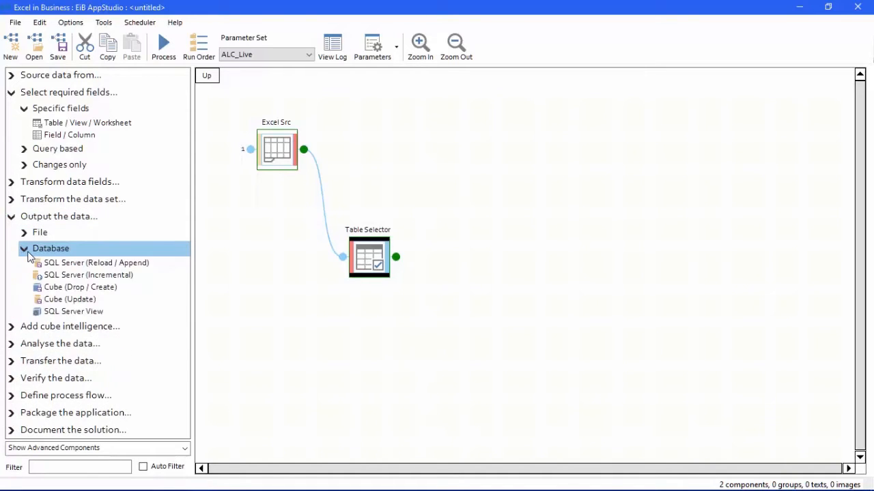
pyautogui.click(91, 265)
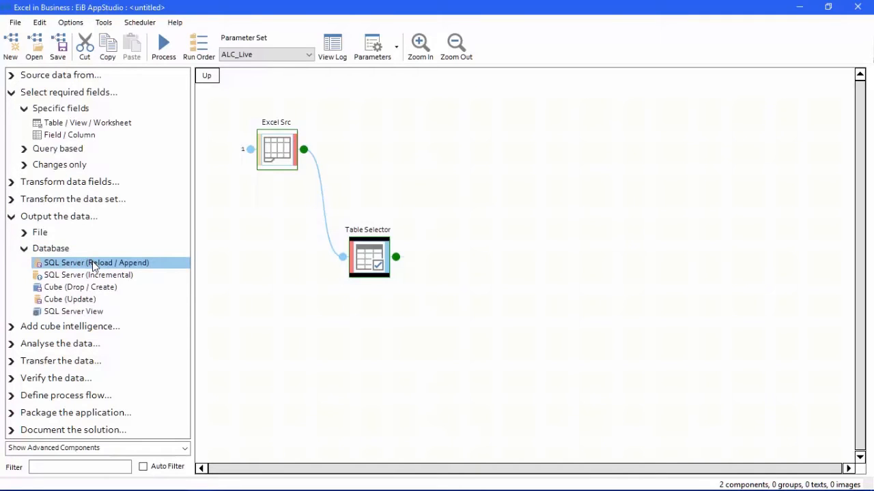
pyautogui.doubleClick(94, 265)
pyautogui.moveTo(469, 235); pyautogui.dragTo(508, 153)
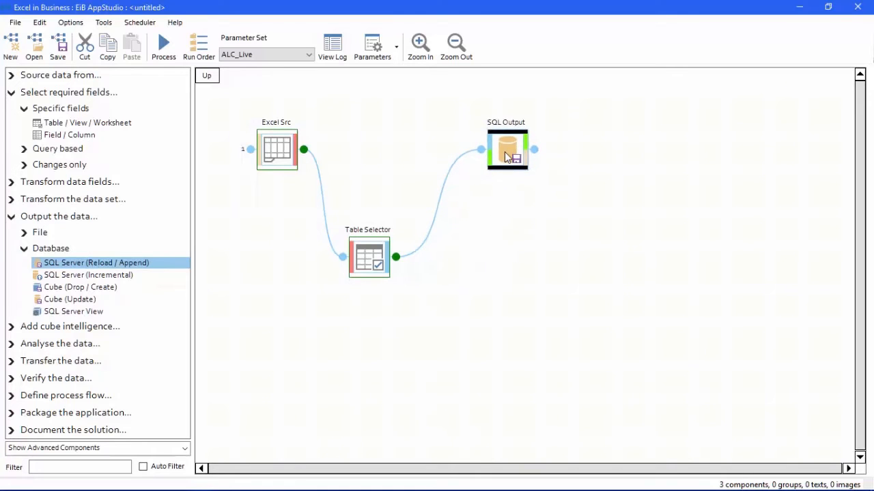
# - Connect the SQL output to server EIBANALYTICS without Windows Authentication, entering the account's username and password
pyautogui.doubleClick(506, 156)
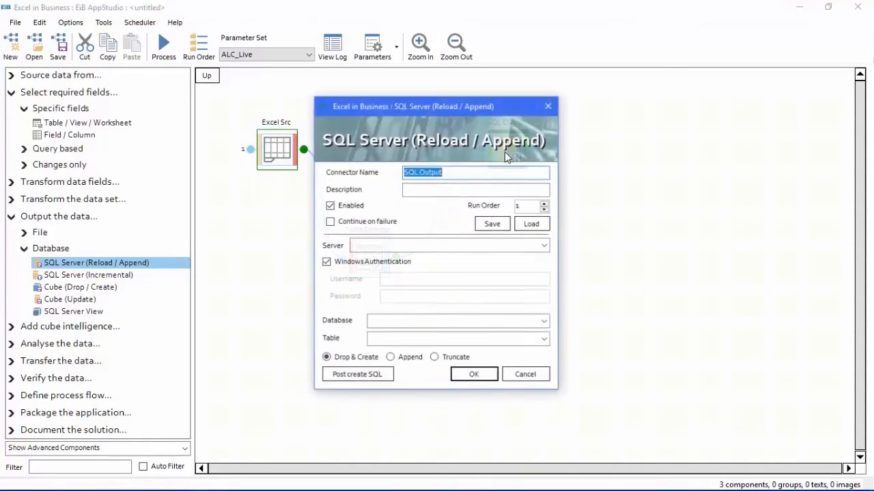
pyautogui.click(380, 244)
pyautogui.write('EI')
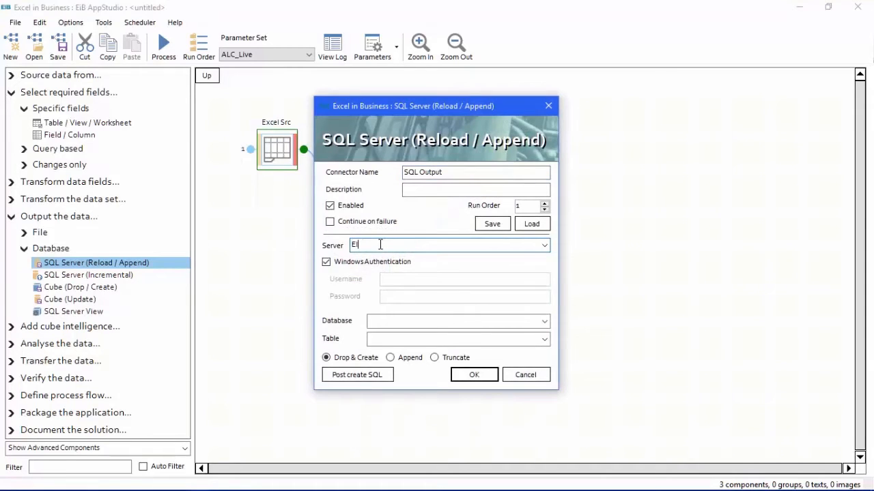
pyautogui.write('BANALYTICS')
pyautogui.click(326, 263)
pyautogui.click(406, 280)
pyautogui.write('MMSBI')
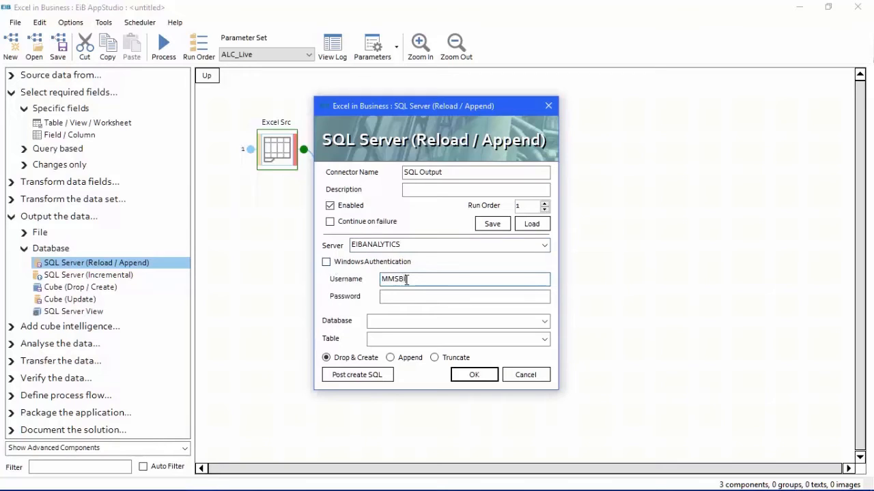
pyautogui.press('Tab')
pyautogui.write('****')
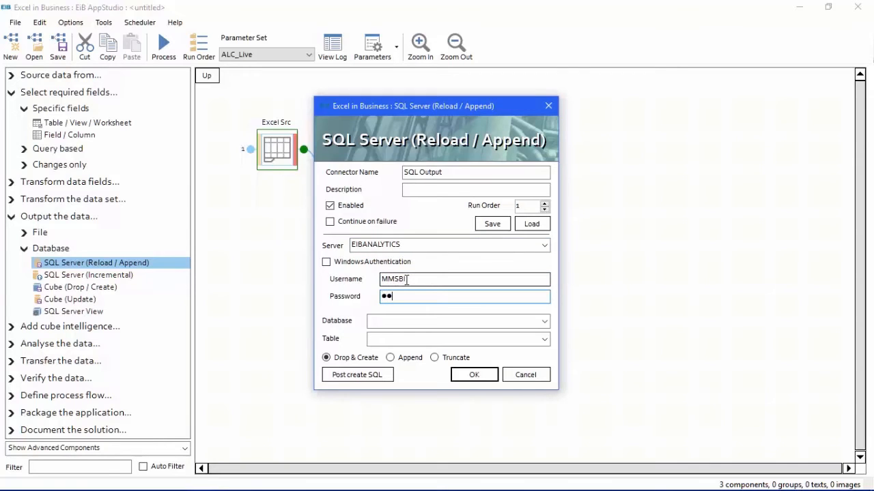
pyautogui.write('*')
# - Set the SQL output's database and table to EiB2018, accept the settings and process the application
pyautogui.click(426, 325)
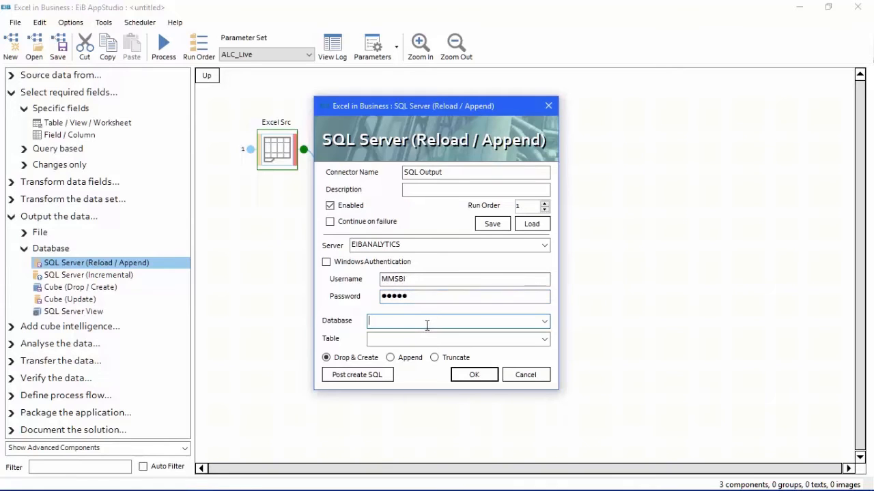
pyautogui.write('EiB2018')
pyautogui.press('Tab')
pyautogui.write('EiB')
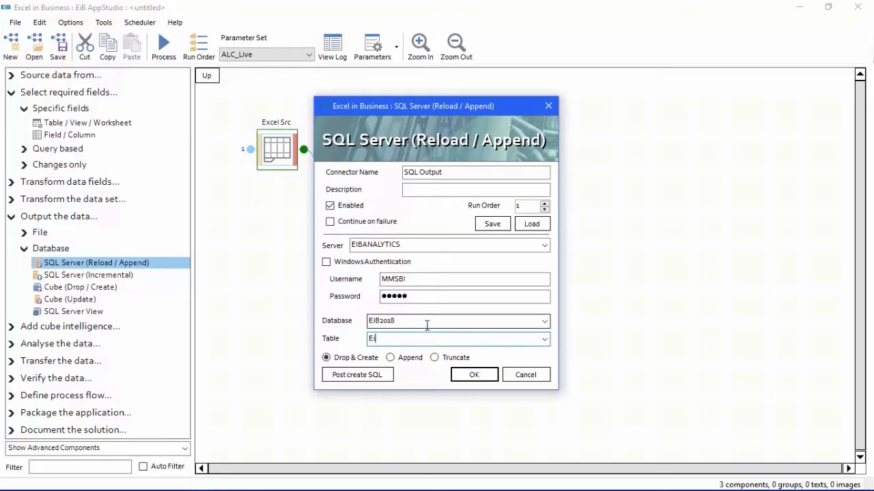
pyautogui.write('2018')
pyautogui.press('Return')
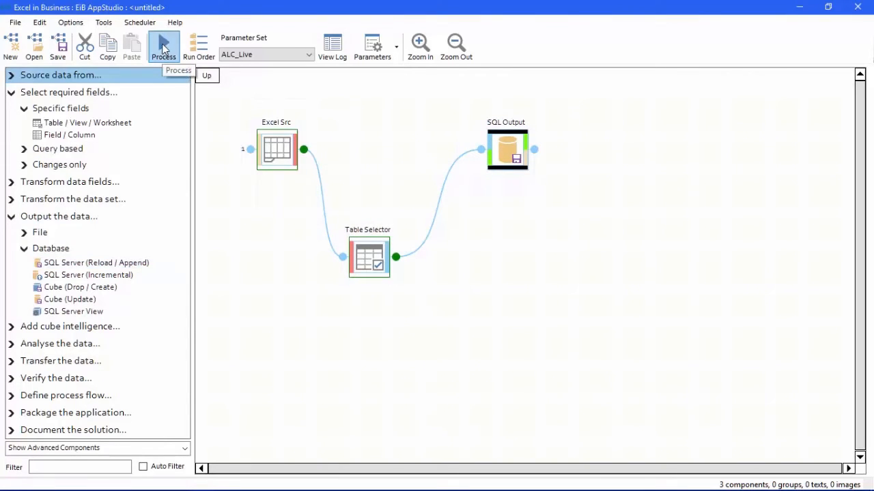
pyautogui.click(163, 47)
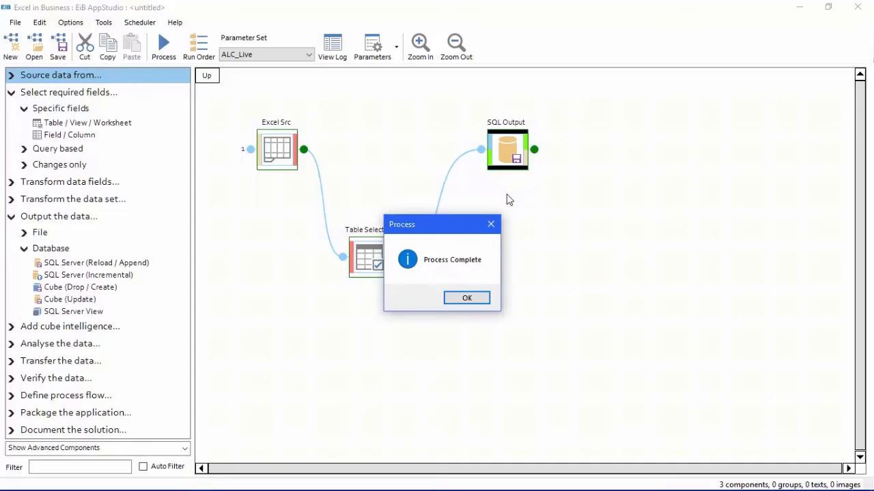
pyautogui.click(471, 297)
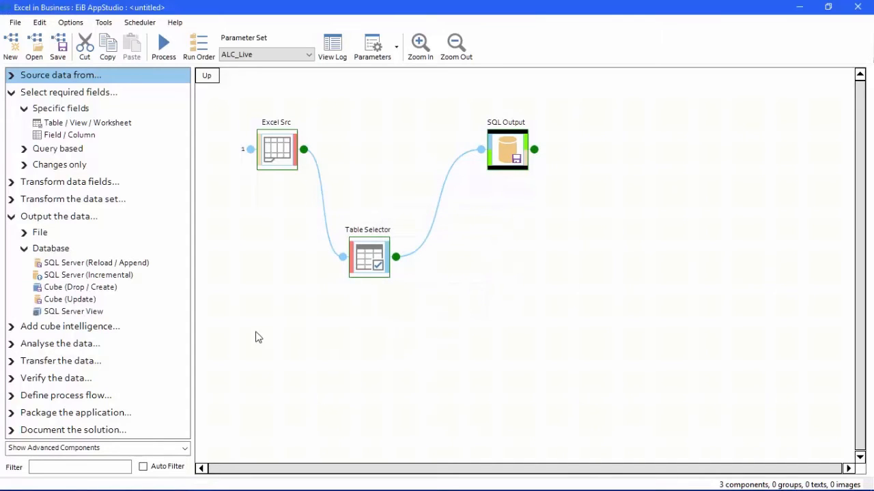
# - Add a Cube (Drop / Create) output linked to the SQL output and place it diagonally below that component
pyautogui.click(142, 314)
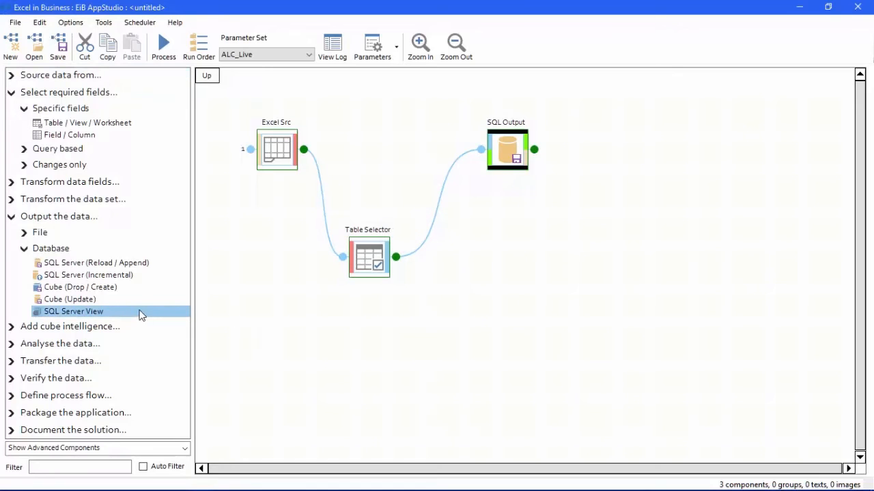
pyautogui.click(117, 300)
pyautogui.click(96, 288)
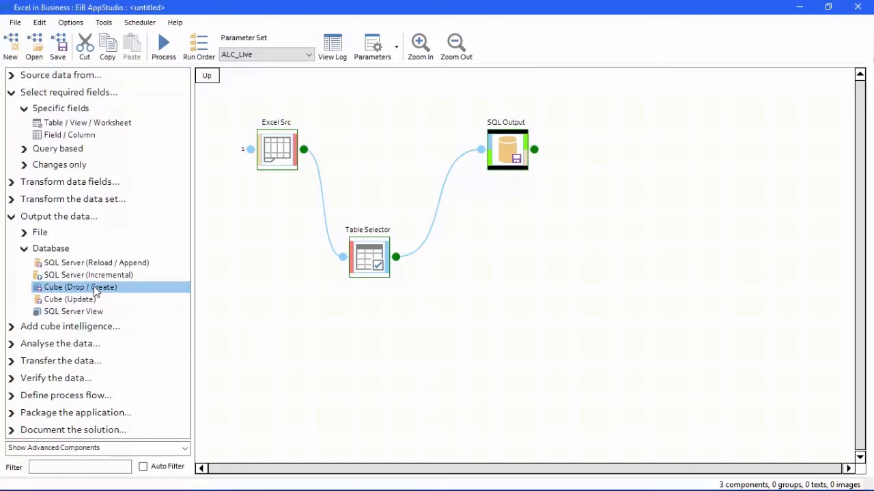
pyautogui.doubleClick(96, 288)
pyautogui.moveTo(589, 155); pyautogui.dragTo(635, 273)
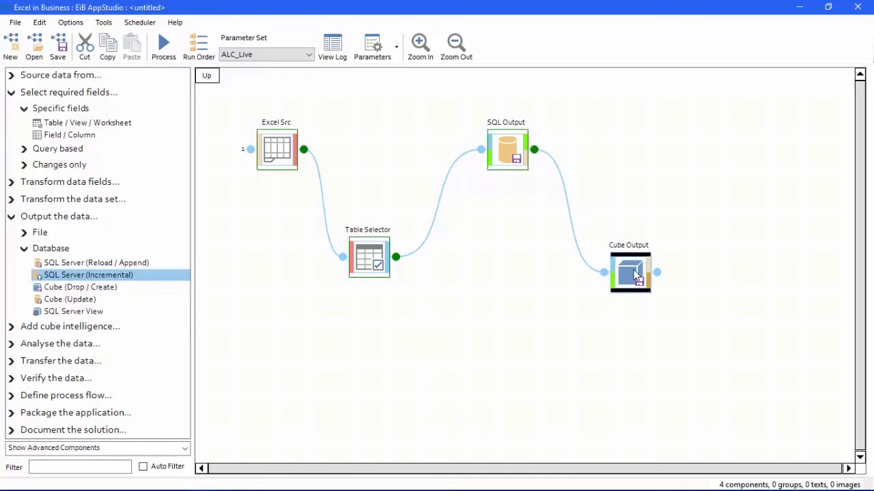
# - Set the cube output's server to EIBANALYTICS, its catalog to EiB2018 and its cube to EiB2018
pyautogui.doubleClick(634, 273)
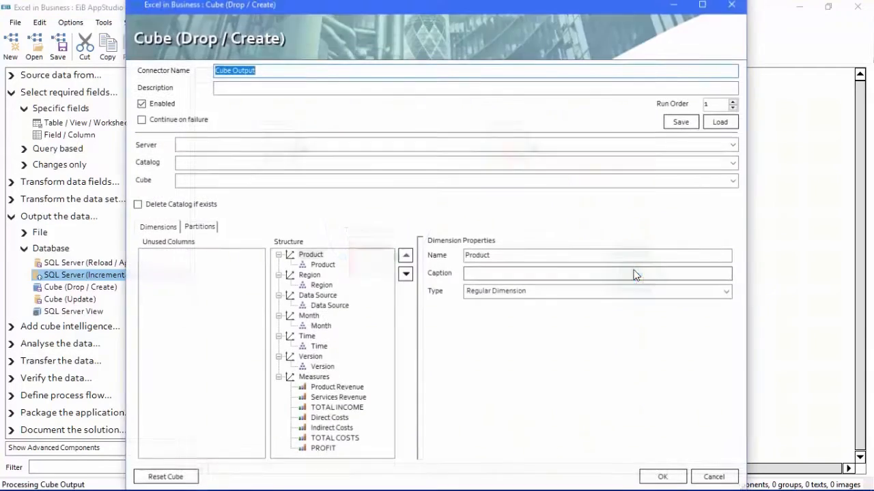
pyautogui.click(303, 141)
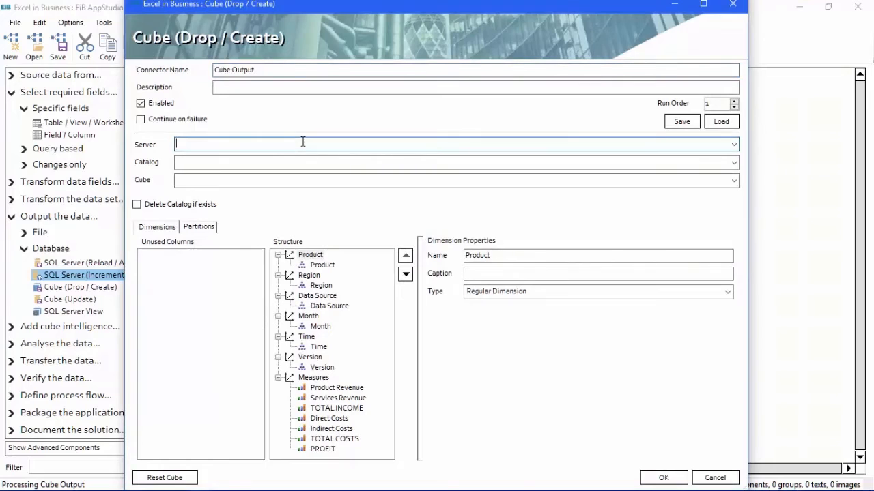
pyautogui.write('EIBANALYTICS')
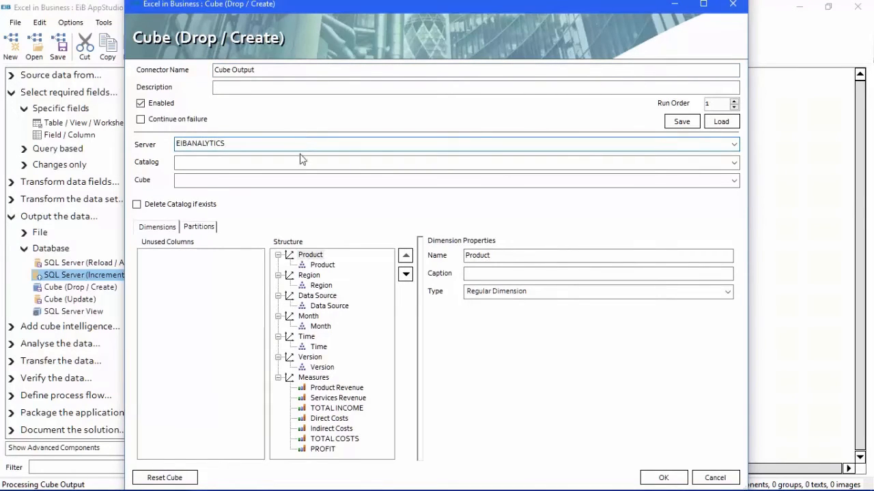
pyautogui.click(293, 163)
pyautogui.write('EiB2018')
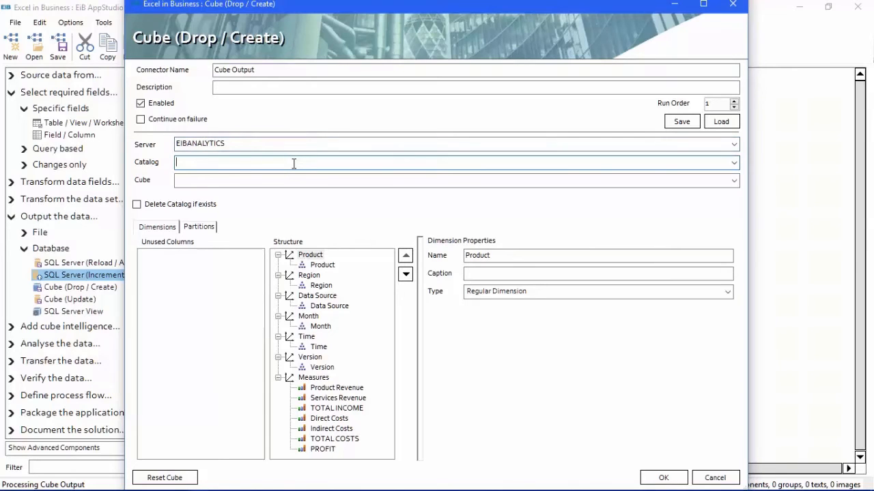
pyautogui.press('Tab')
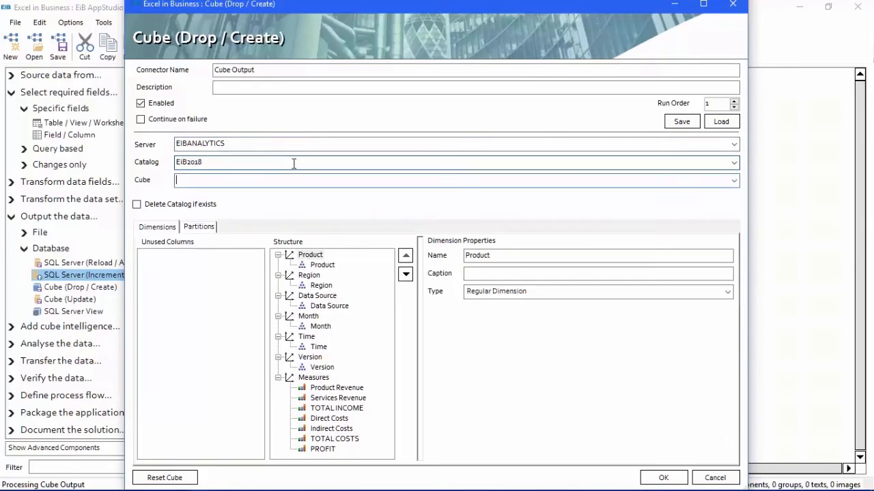
pyautogui.write('EiB2018')
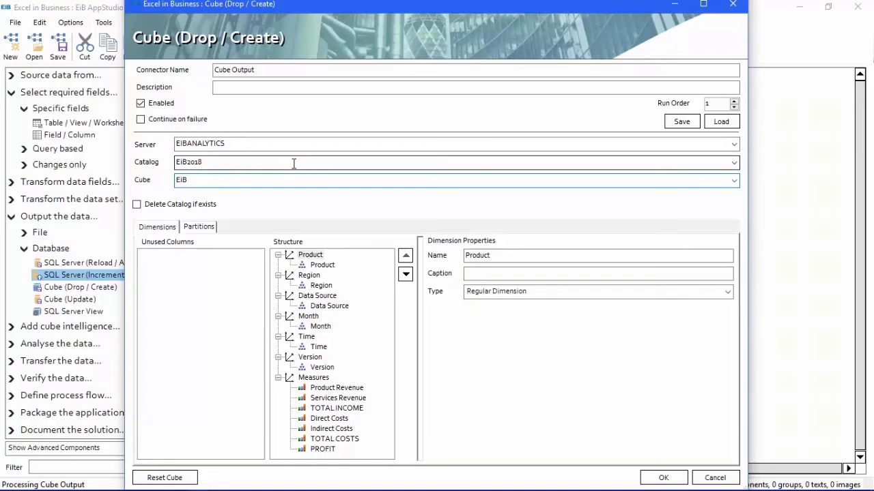
# - Have the cube output delete the catalog if it exists, accept the default dimension structure and process the application
pyautogui.click(138, 205)
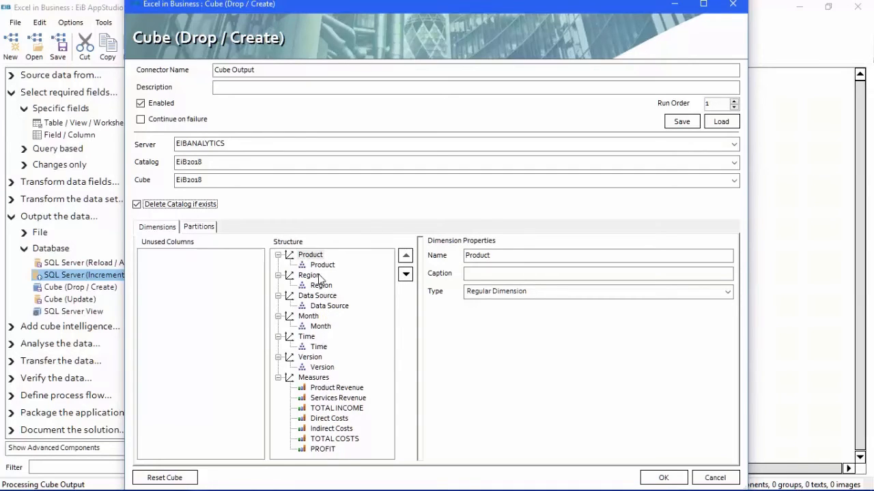
pyautogui.click(658, 480)
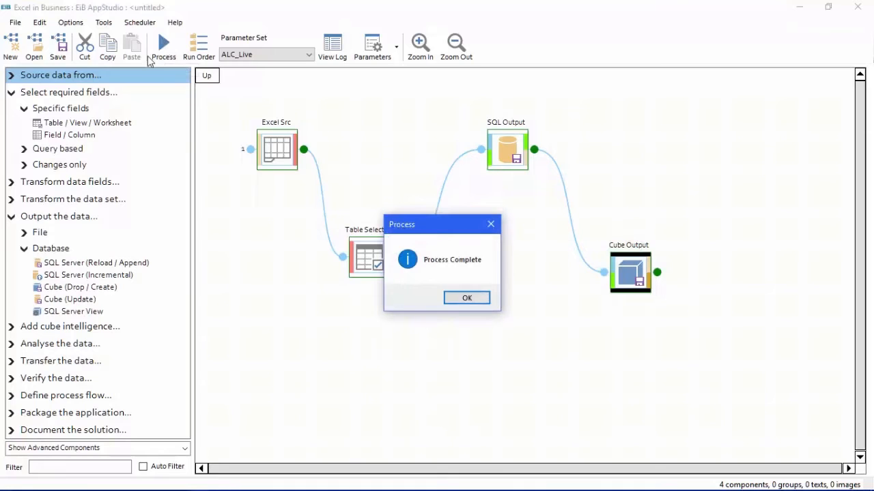
pyautogui.click(461, 298)
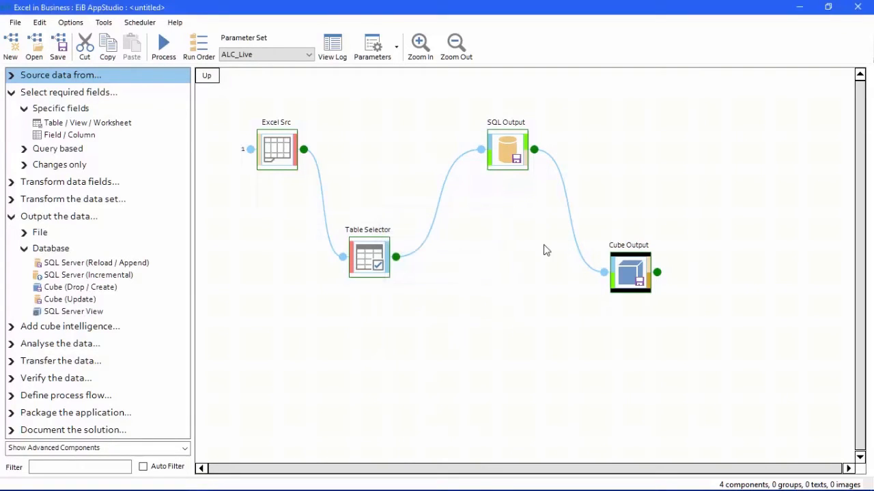
# - Switch to Excel and create a new blank workbook
pyautogui.click(803, 9)
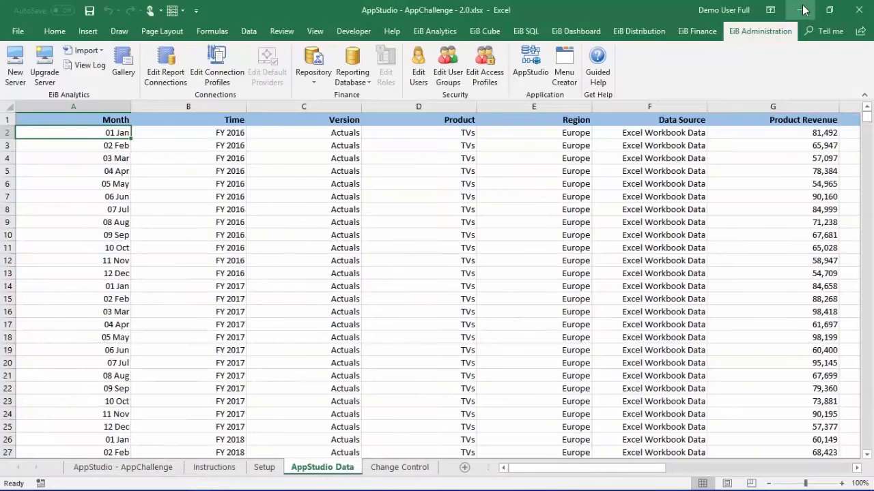
pyautogui.click(19, 32)
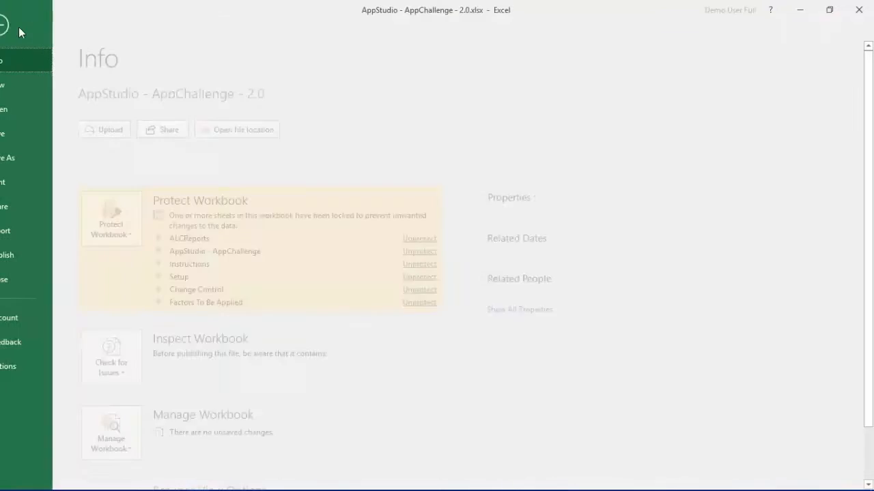
pyautogui.click(31, 84)
pyautogui.click(174, 228)
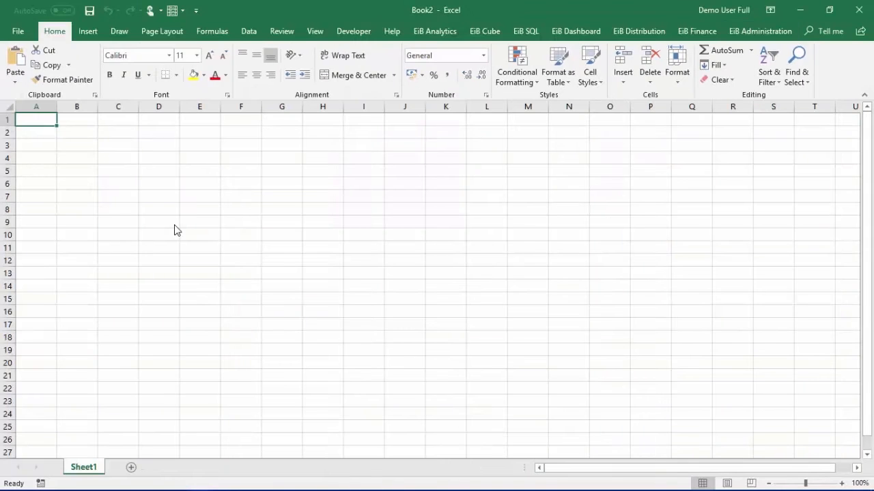
# - Start a new cube report from a cube and log in through the global connection EiB_Analytics_Cube
pyautogui.click(487, 32)
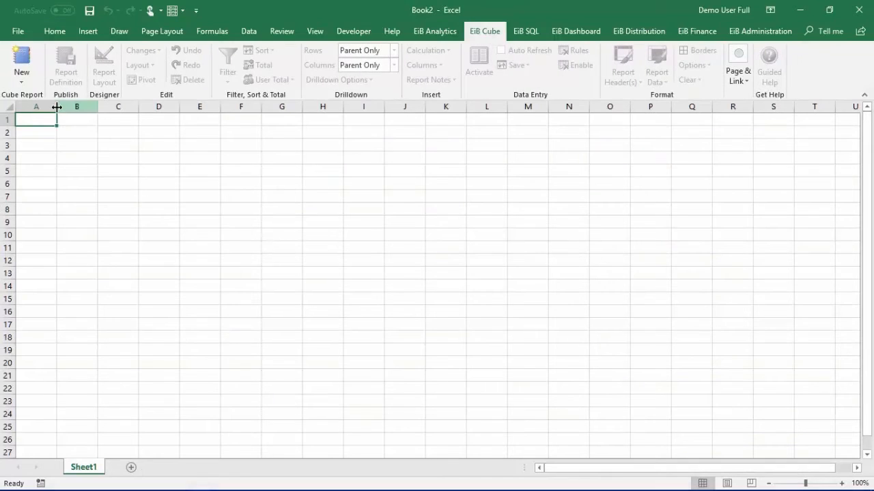
pyautogui.click(24, 83)
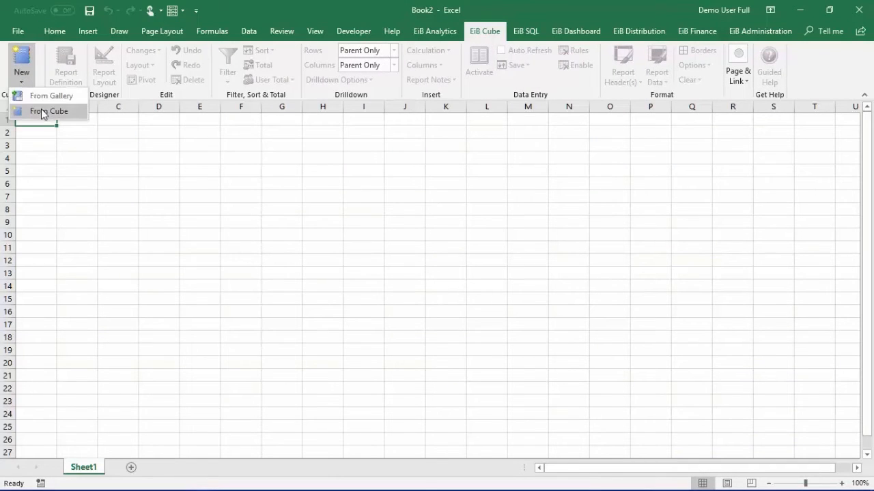
pyautogui.click(41, 110)
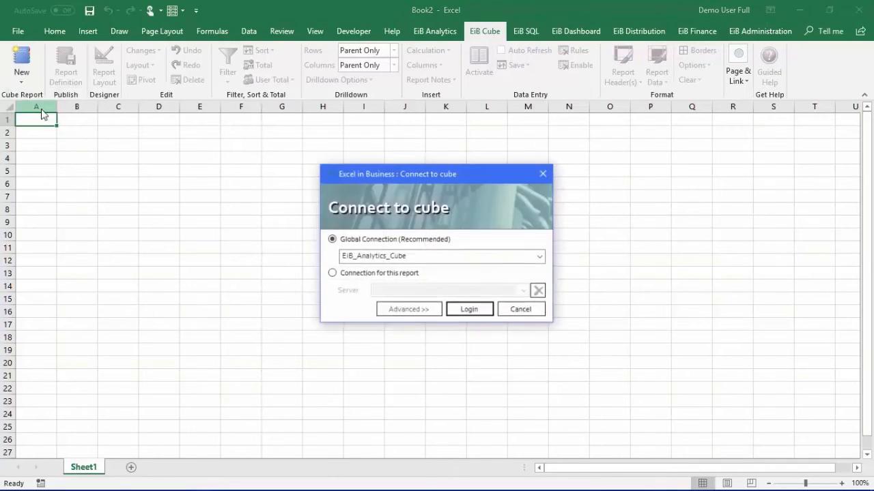
pyautogui.click(470, 313)
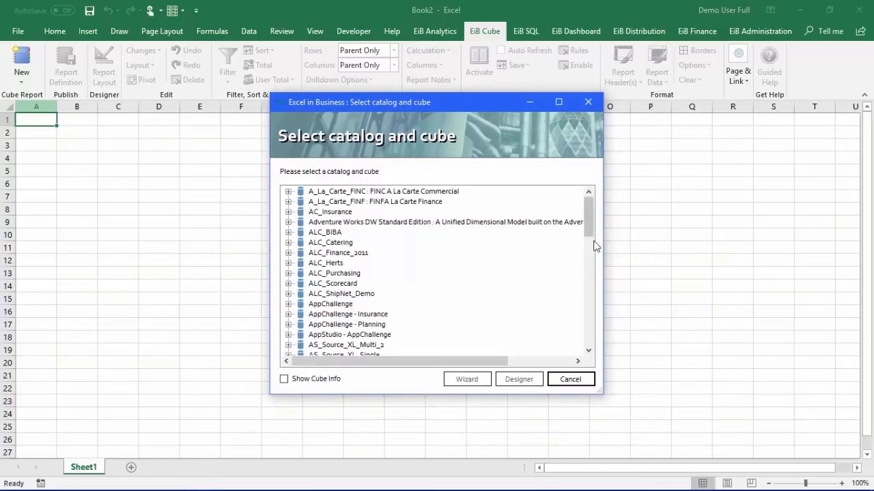
# - Select the EiB2018 cube in the EiB2018 catalog, with its cube information shown, and open it in the report designer
pyautogui.moveTo(589, 230); pyautogui.dragTo(592, 269)
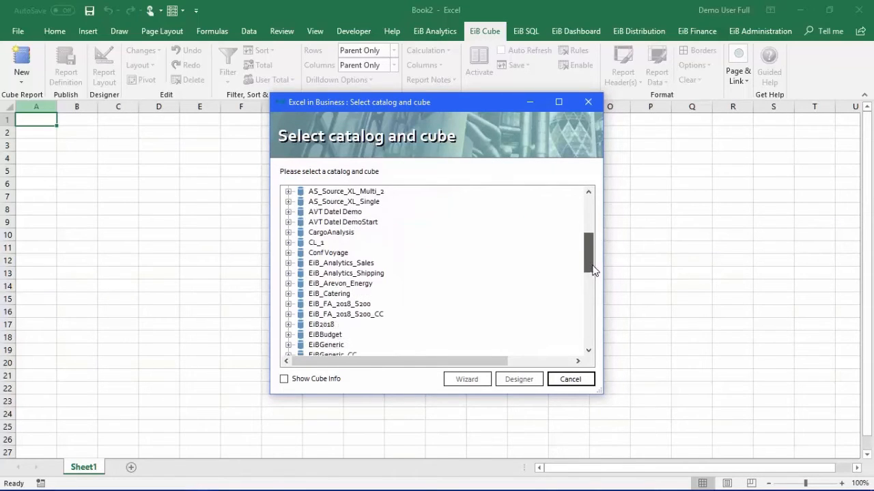
pyautogui.click(288, 325)
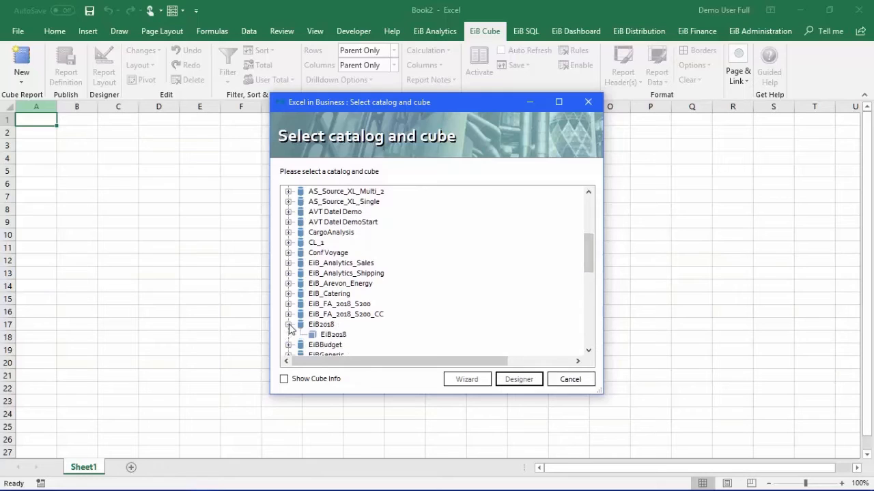
pyautogui.click(332, 336)
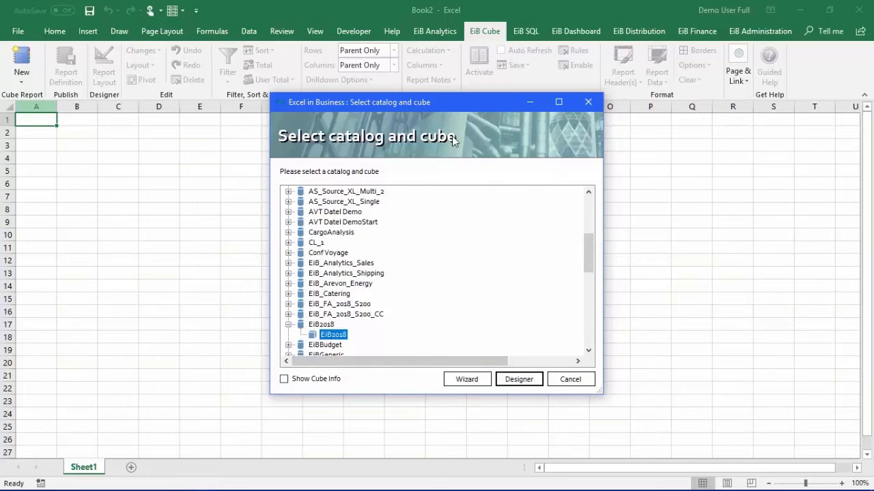
pyautogui.moveTo(443, 105); pyautogui.dragTo(361, 107)
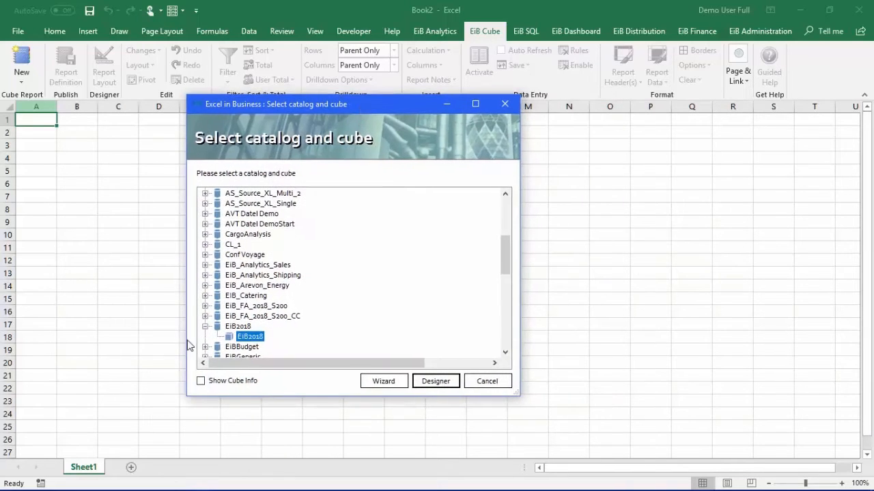
pyautogui.click(202, 382)
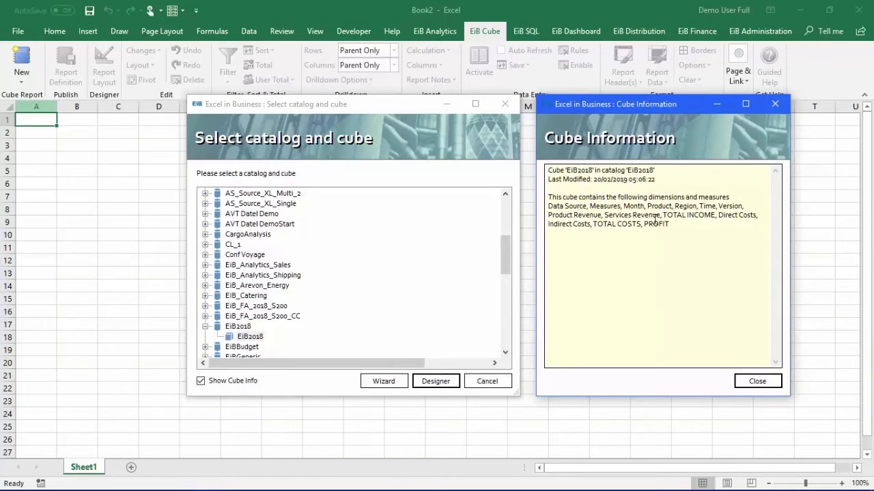
pyautogui.click(450, 381)
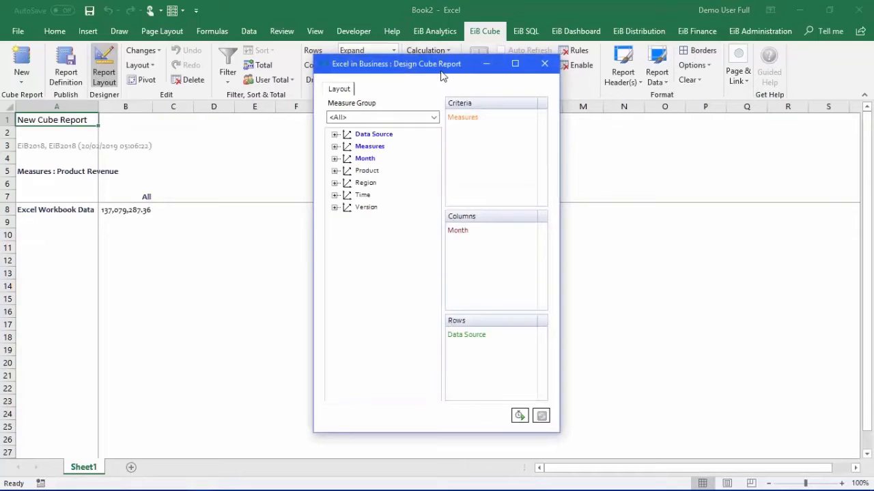
# - Replace Data Source with Region on the report's rows and drill down the All members of the region rows and month columns
pyautogui.moveTo(441, 74); pyautogui.dragTo(710, 69)
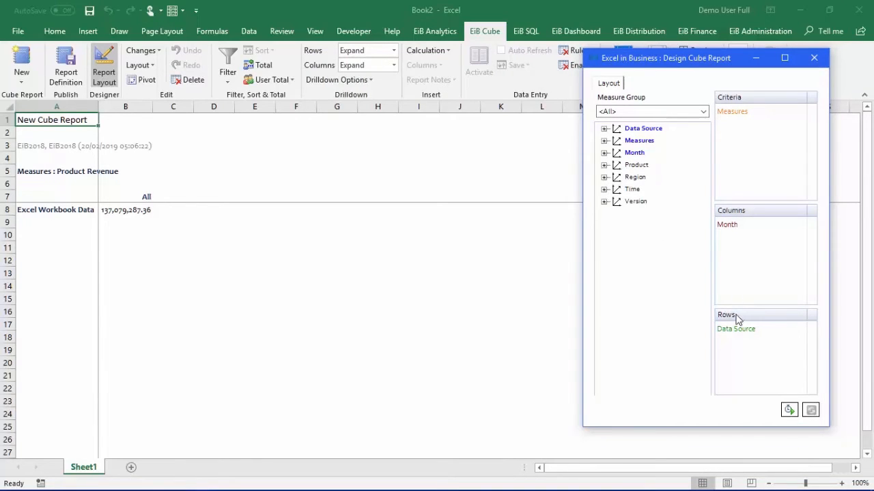
pyautogui.moveTo(735, 334)
pyautogui.mouseDown()
pyautogui.moveTo(653, 283)
pyautogui.moveTo(632, 230)
pyautogui.mouseUp()
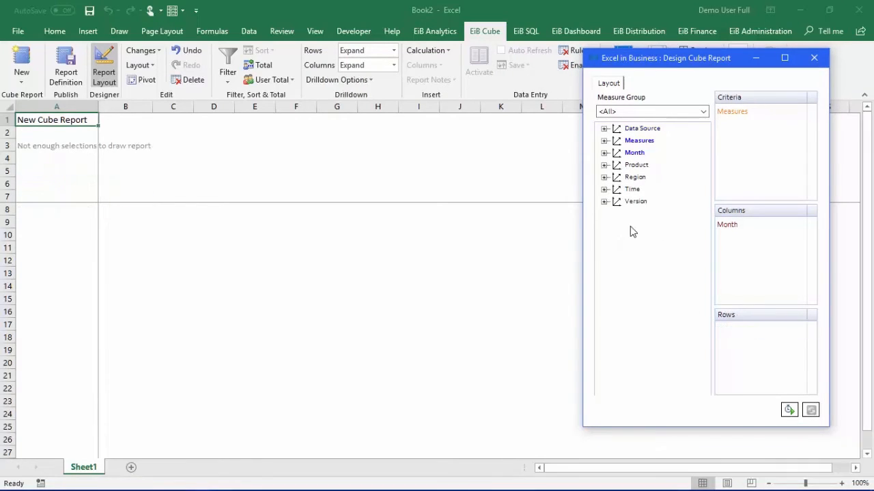
pyautogui.click(604, 177)
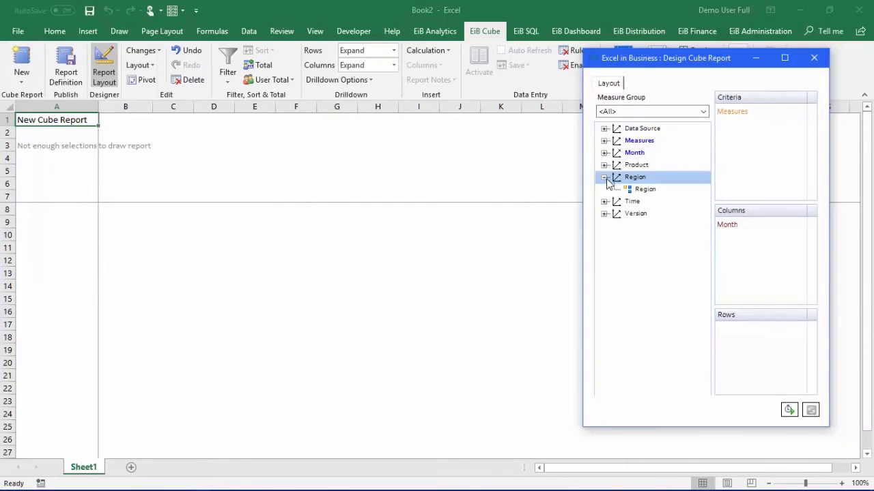
pyautogui.moveTo(631, 193); pyautogui.dragTo(734, 352)
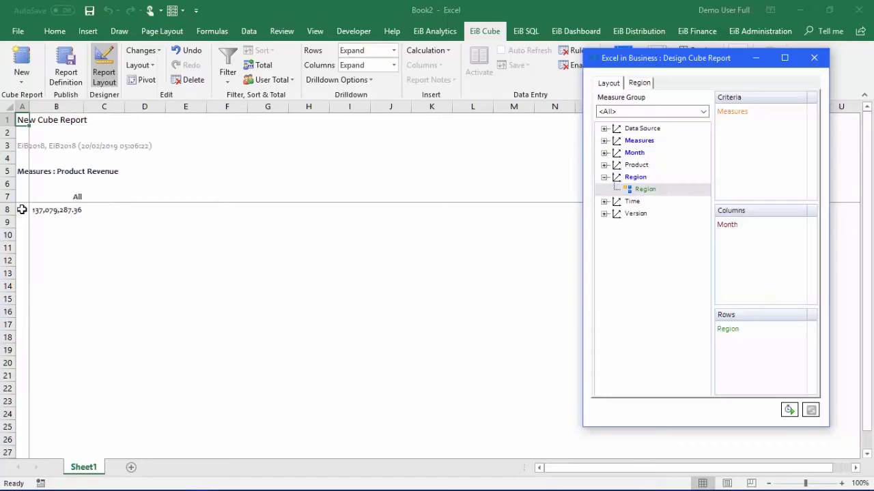
pyautogui.click(21, 210)
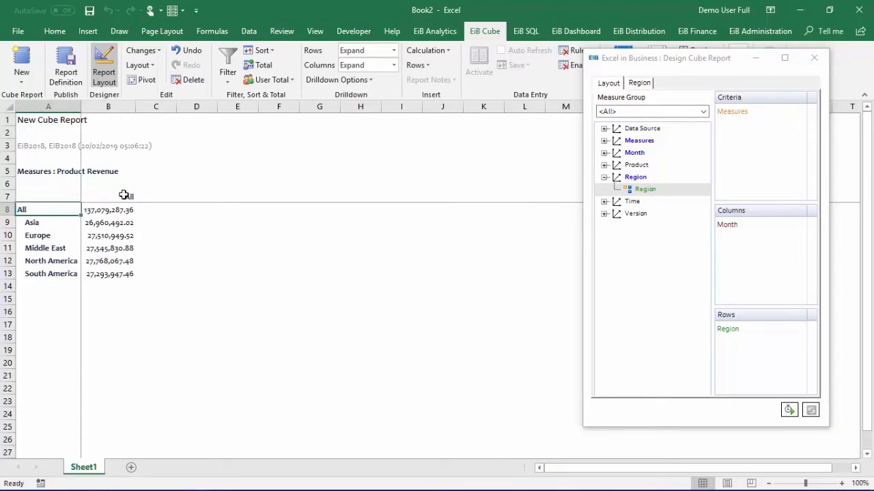
pyautogui.click(124, 195)
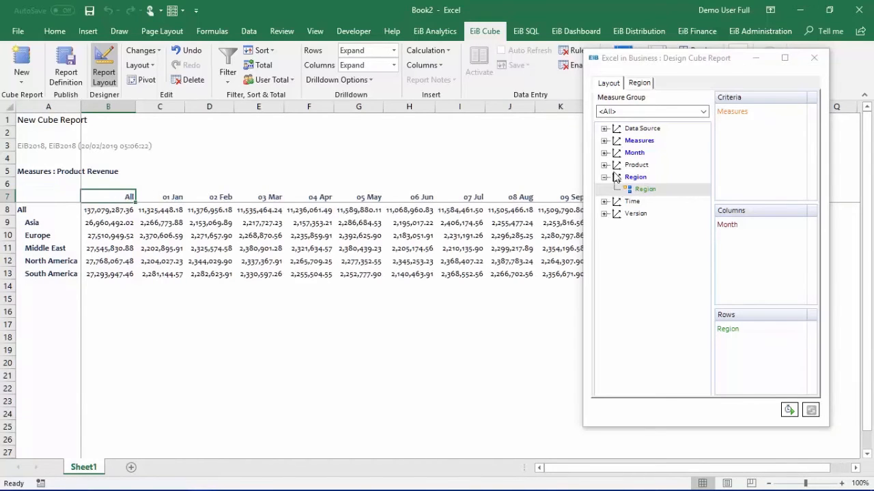
# - Add the Product, Time and Version hierarchies to the report criteria and close the report designer
pyautogui.click(604, 165)
pyautogui.moveTo(645, 176); pyautogui.dragTo(750, 164)
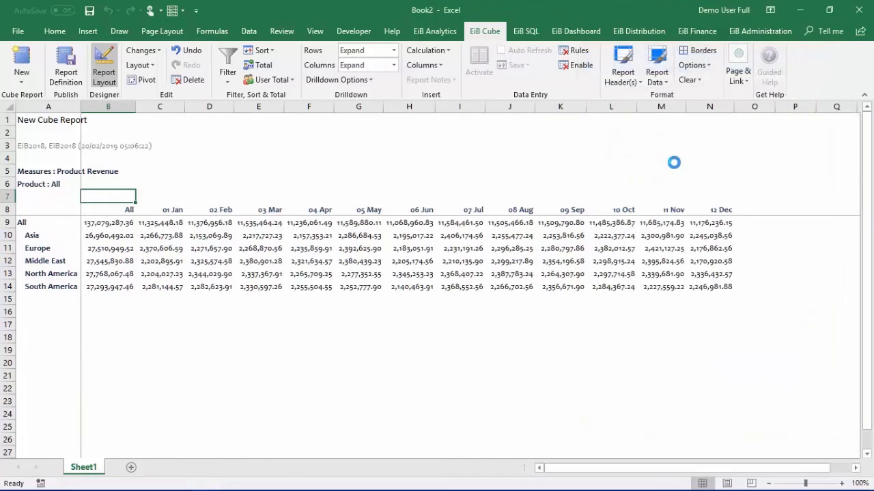
pyautogui.click(47, 183)
pyautogui.doubleClick(47, 183)
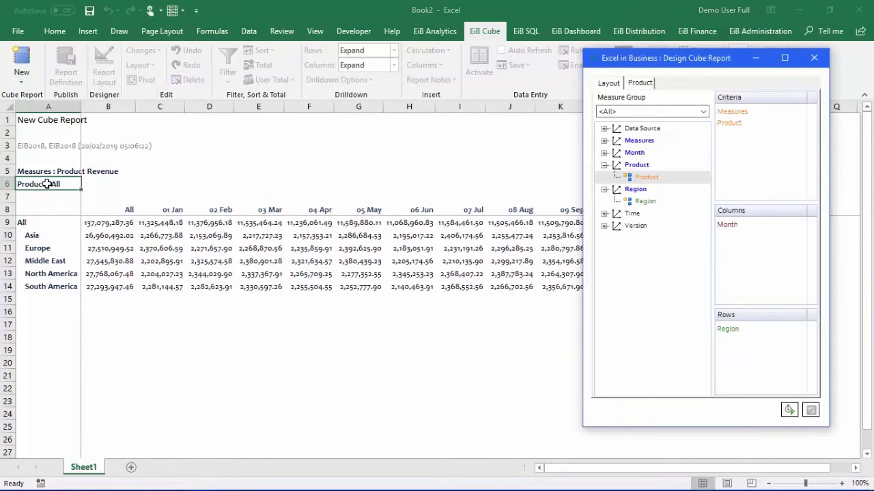
pyautogui.click(604, 214)
pyautogui.moveTo(641, 225); pyautogui.dragTo(743, 146)
pyautogui.click(604, 237)
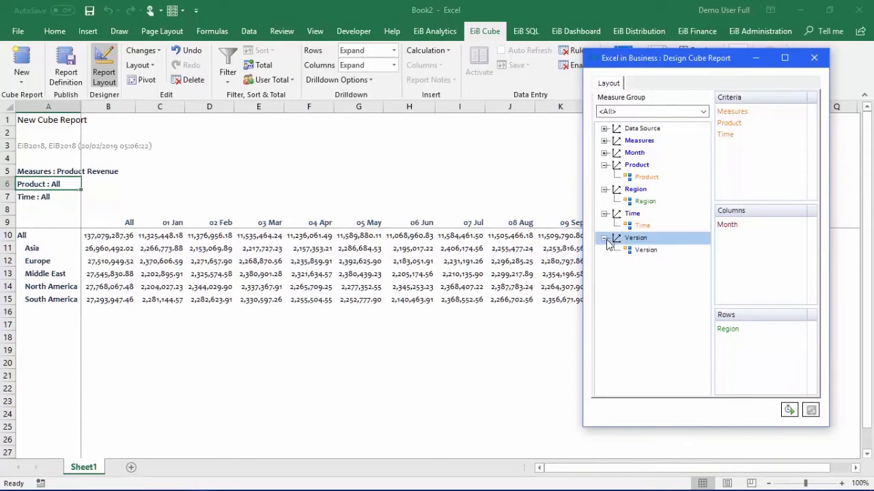
pyautogui.moveTo(640, 254); pyautogui.dragTo(746, 159)
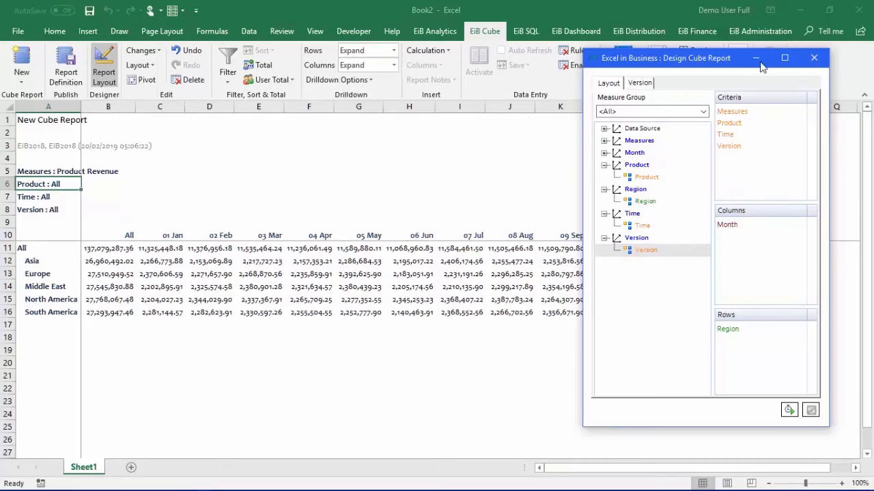
pyautogui.click(817, 66)
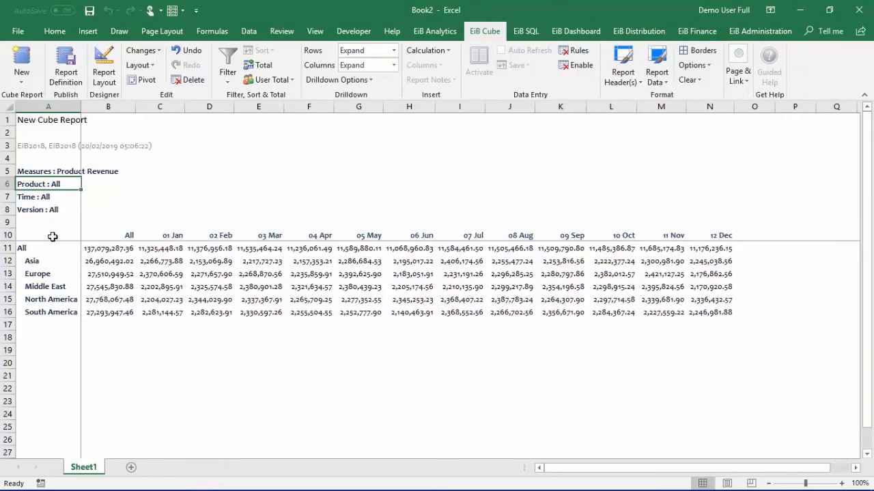
# - Set up Analyse By shortcuts for the Product, Time and Version hierarchies from the report's All region row
pyautogui.rightClick(25, 248)
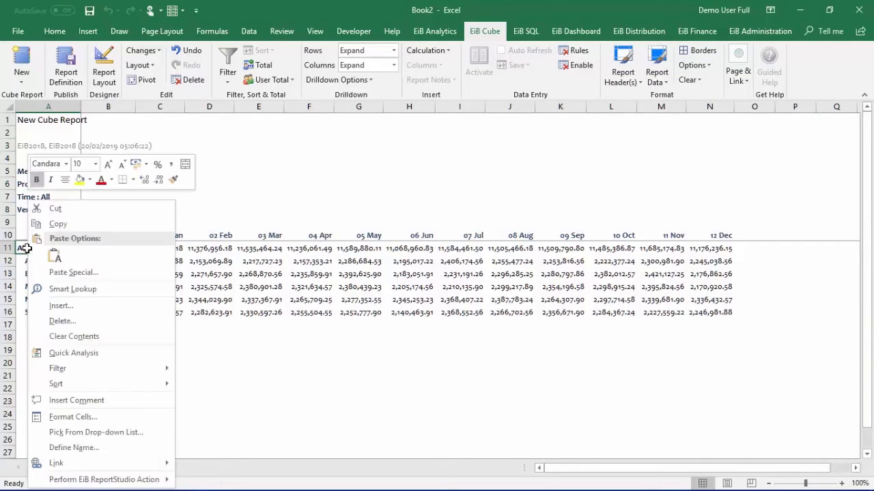
pyautogui.moveTo(136, 482)
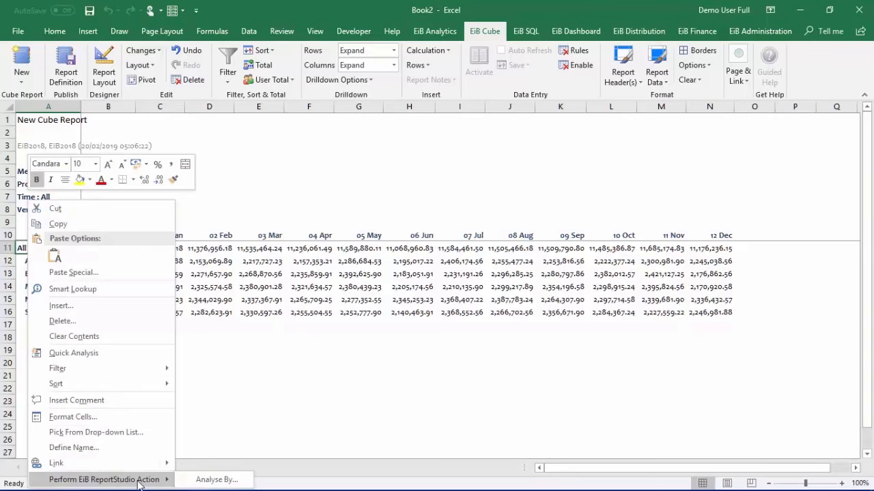
pyautogui.click(208, 479)
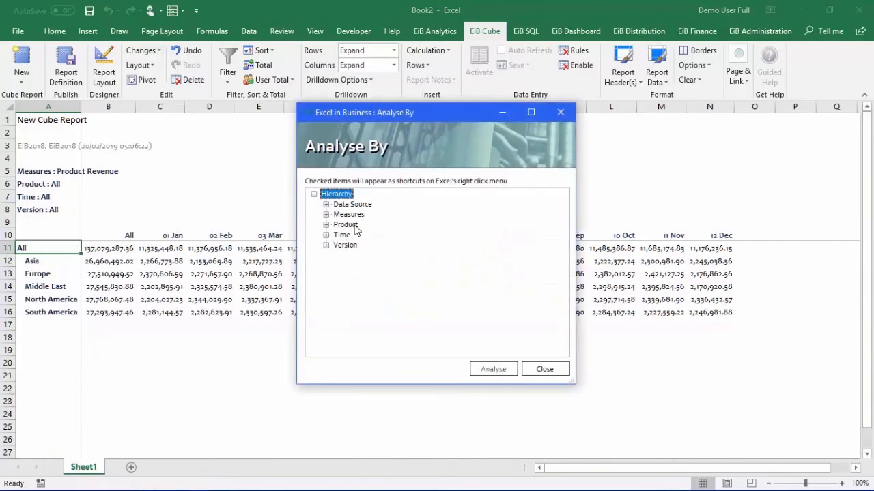
pyautogui.click(327, 225)
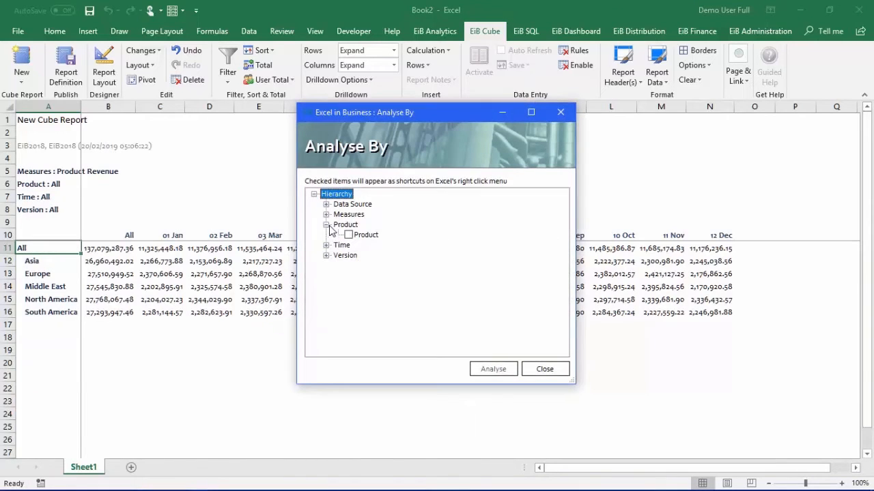
pyautogui.click(326, 245)
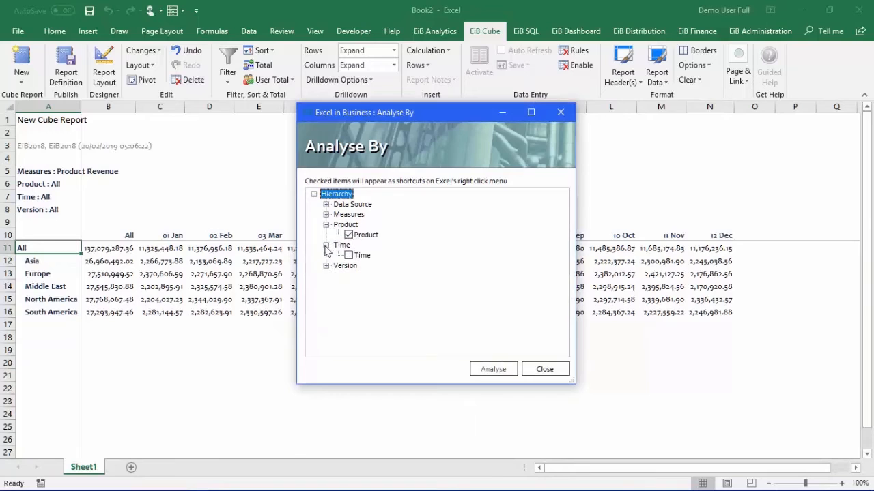
pyautogui.click(348, 256)
pyautogui.click(326, 265)
pyautogui.click(348, 275)
pyautogui.click(527, 372)
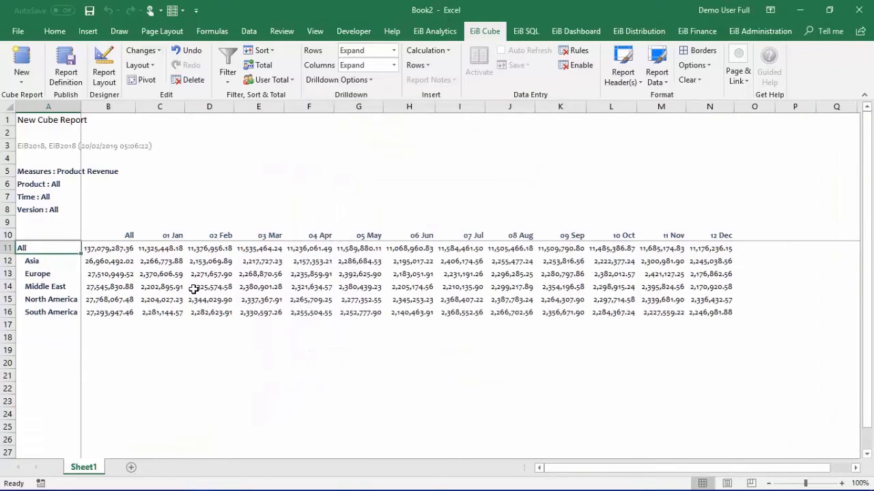
# - Analyse the Middle East region row by Product
pyautogui.click(46, 285)
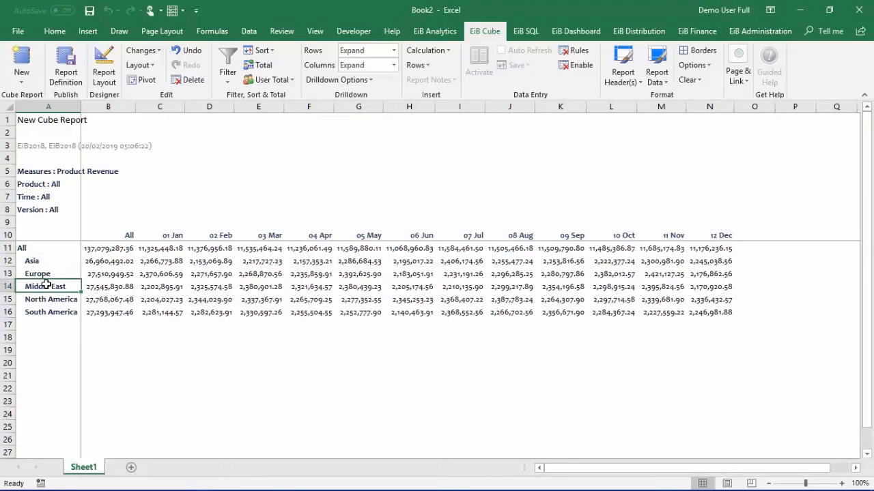
pyautogui.rightClick(46, 285)
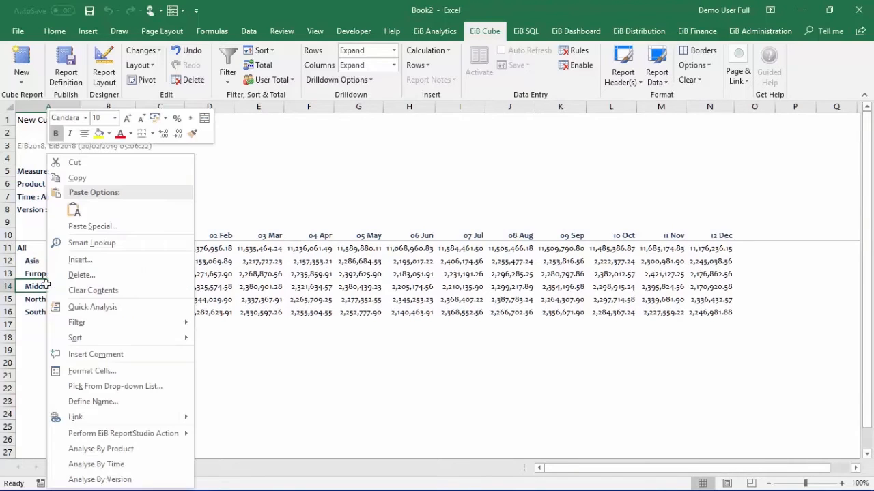
pyautogui.click(116, 450)
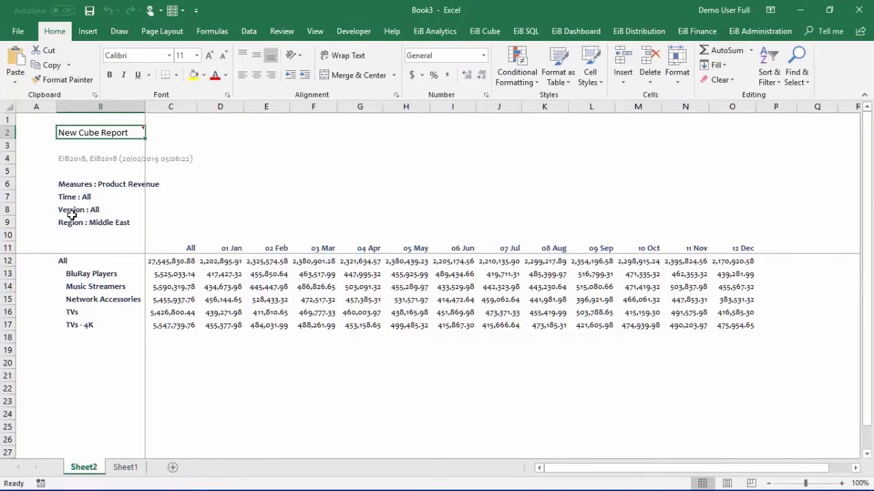
# - Analyse the Middle East report's All month column by Time, and the FY 2018 column of that analysis by Version
pyautogui.rightClick(189, 246)
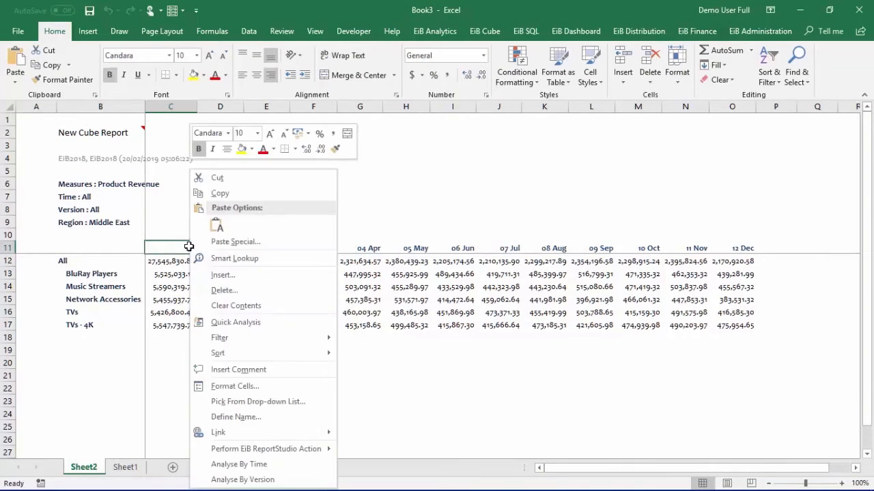
pyautogui.click(253, 466)
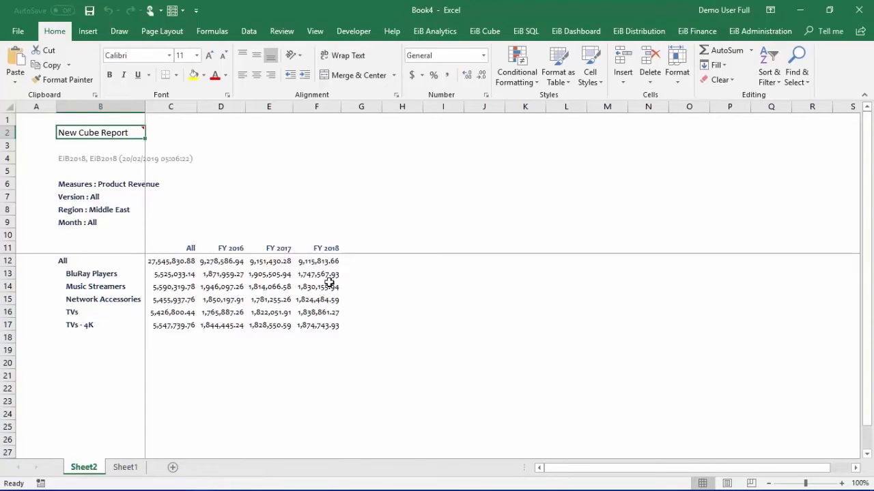
pyautogui.rightClick(326, 249)
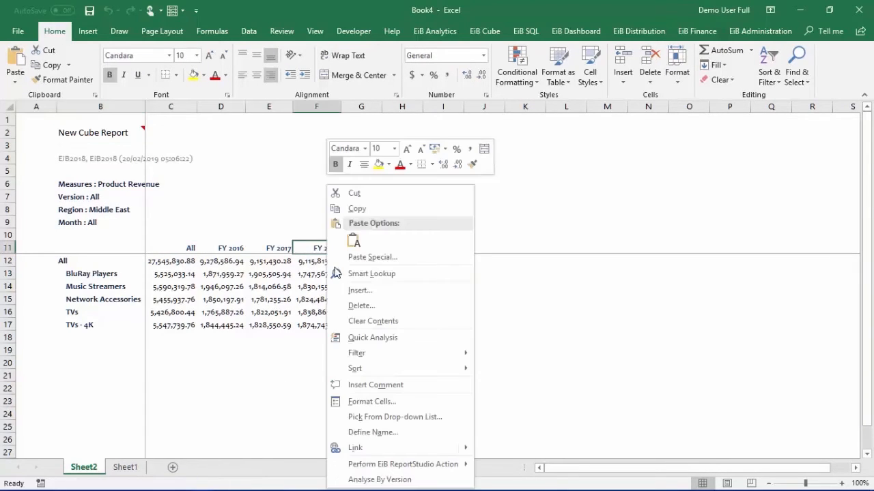
pyautogui.click(386, 481)
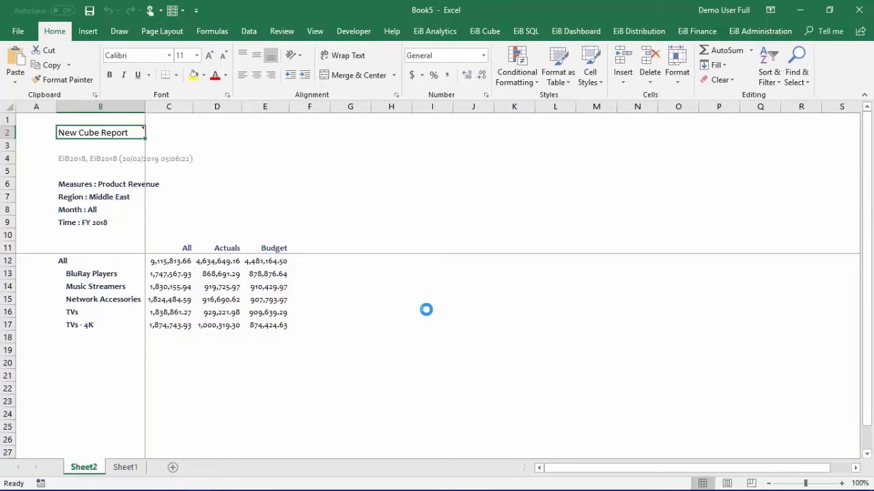
pyautogui.moveTo(198, 488)
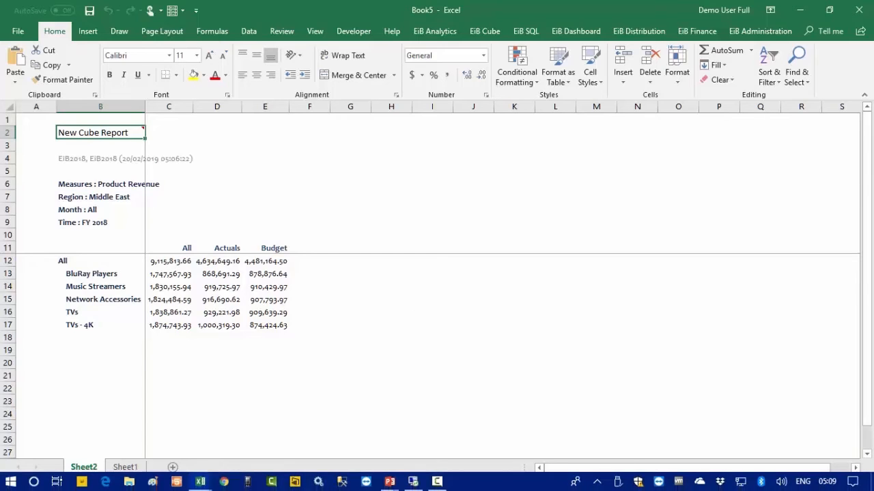
# - Switch to Power BI Desktop and start a new data connection to a SQL Server Analysis Services database
pyautogui.click(294, 482)
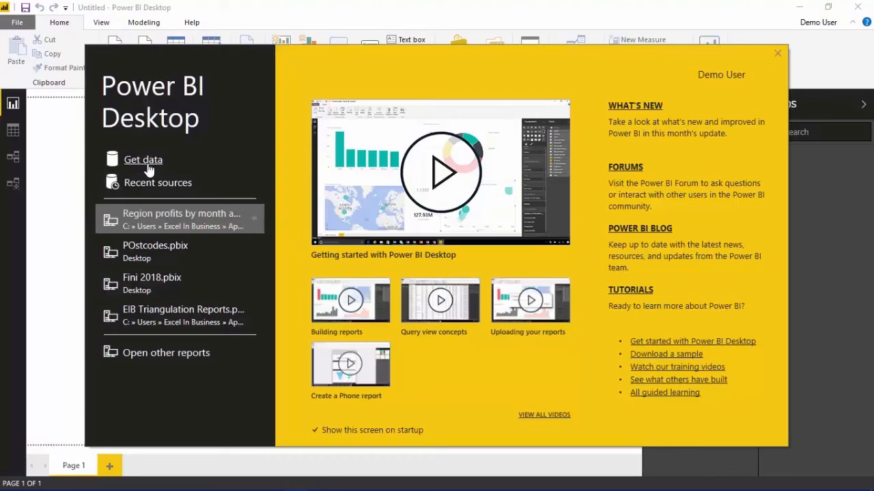
pyautogui.click(143, 159)
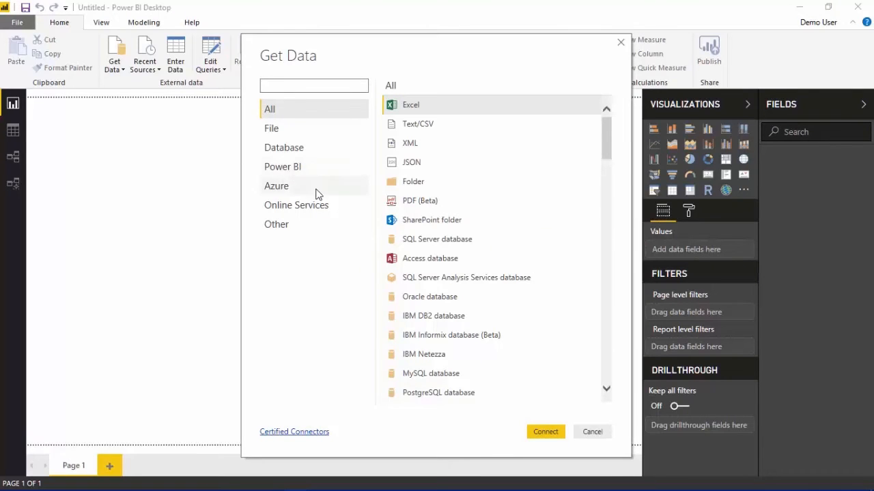
pyautogui.click(292, 155)
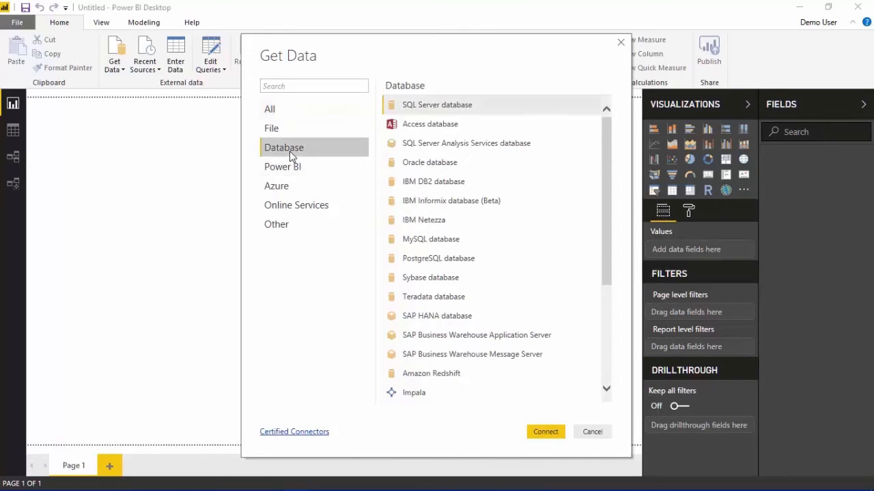
pyautogui.click(425, 150)
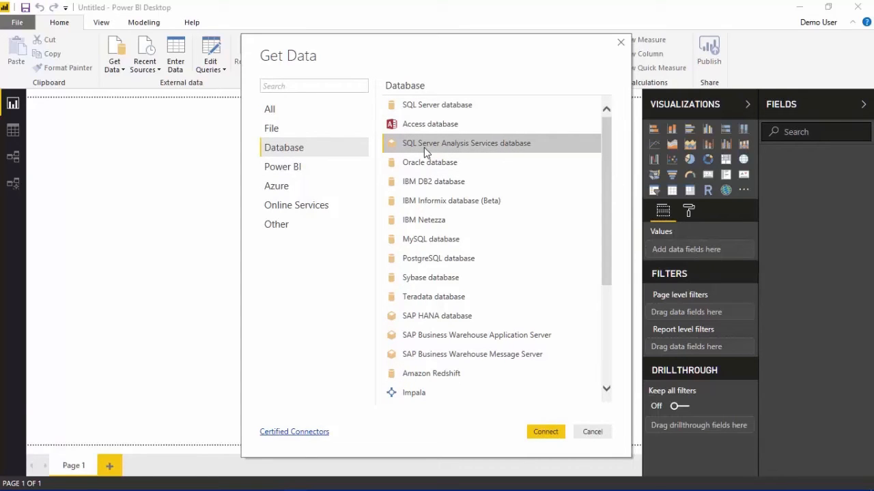
pyautogui.click(546, 433)
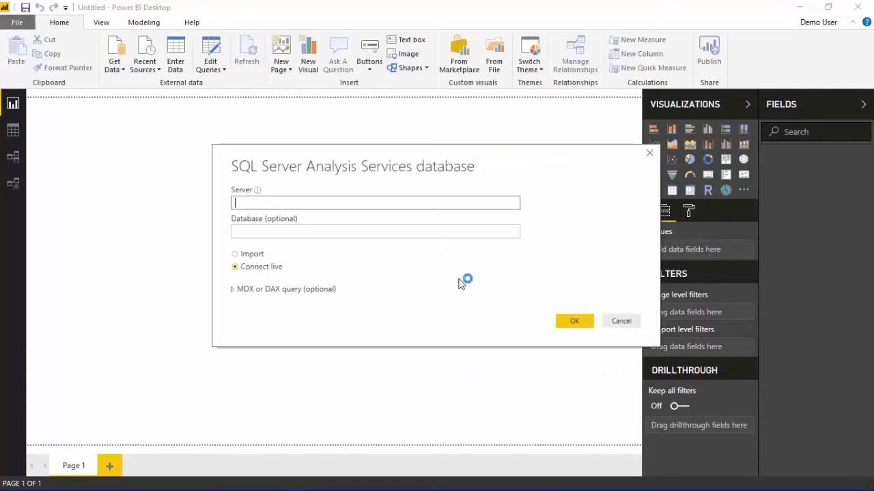
# - Connect live to the EIBANALYTICS Analysis Services server without specifying a database
pyautogui.write('E')
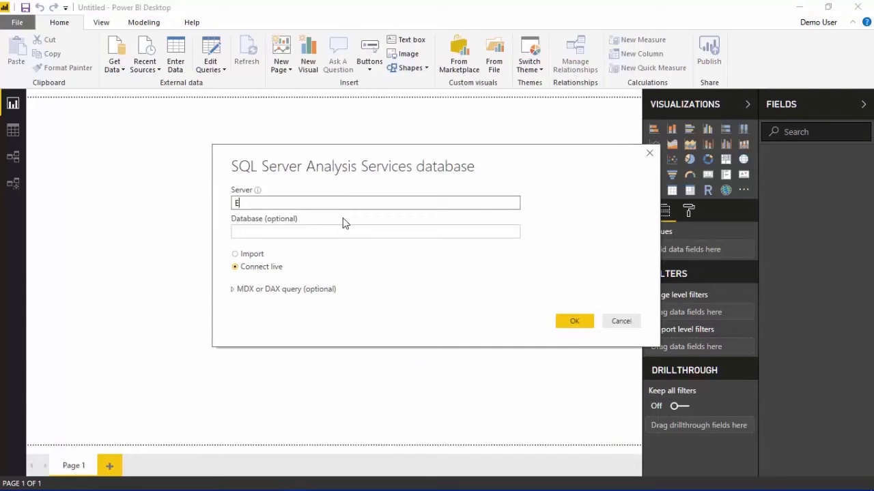
pyautogui.write('IBANALYTICS')
pyautogui.press('BackSpace')
pyautogui.press('BackSpace')
pyautogui.press('BackSpace')
pyautogui.press('BackSpace')
pyautogui.press('BackSpace')
pyautogui.write('YTICS')
pyautogui.click(266, 232)
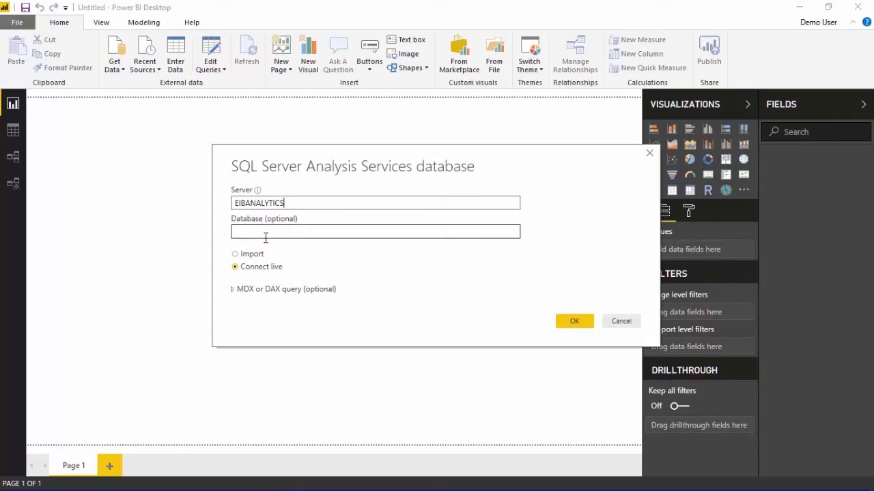
pyautogui.click(572, 321)
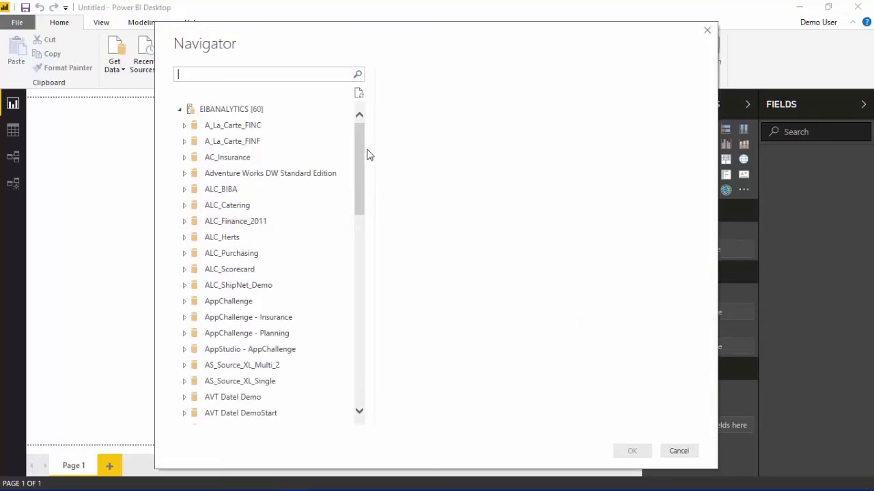
# - Load the EiB2018 cube from the server's EiB2018 database into the report
pyautogui.moveTo(361, 162); pyautogui.dragTo(367, 250)
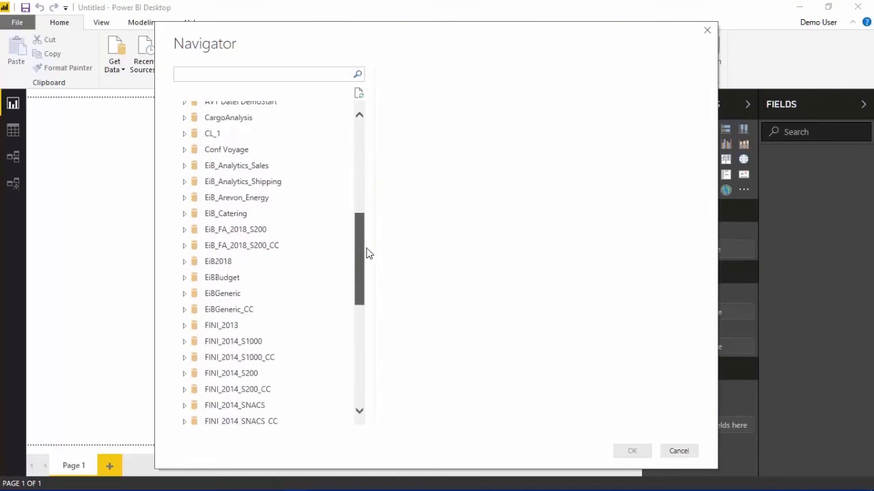
pyautogui.click(184, 262)
pyautogui.click(218, 282)
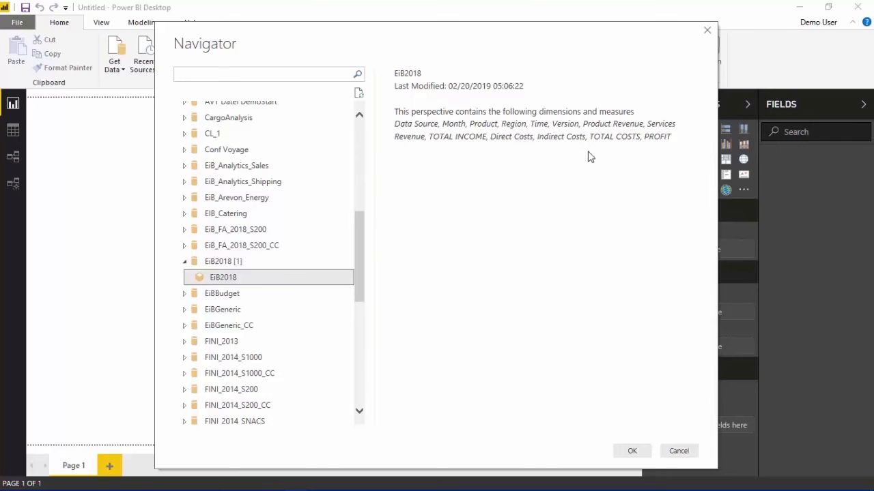
pyautogui.click(632, 452)
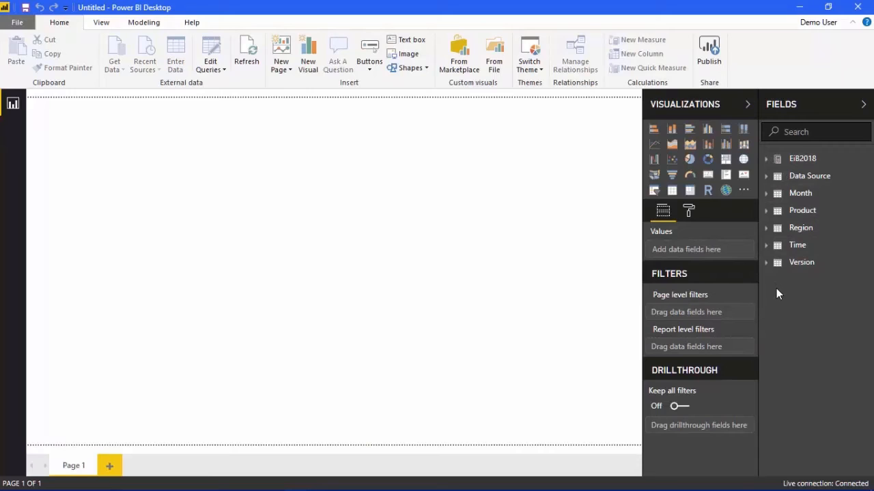
# - Create a column chart of PROFIT from the EiB2018 measures, widen it, and break it down by Product
pyautogui.click(769, 162)
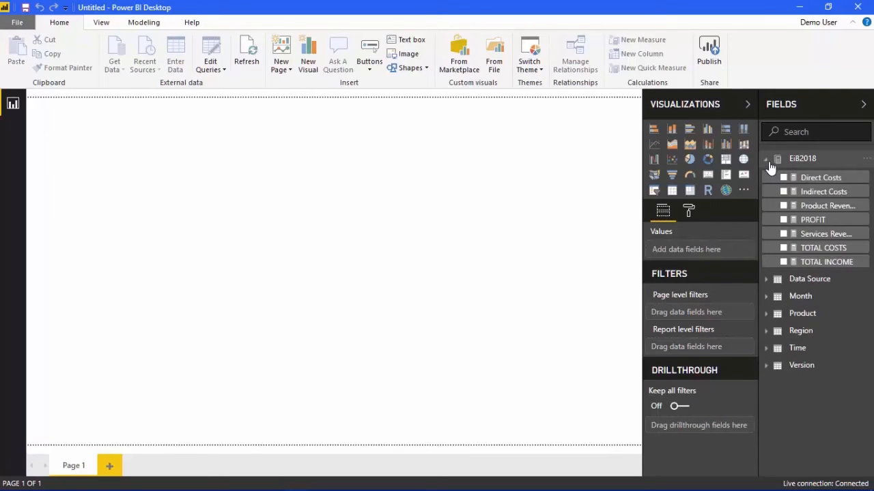
pyautogui.click(784, 220)
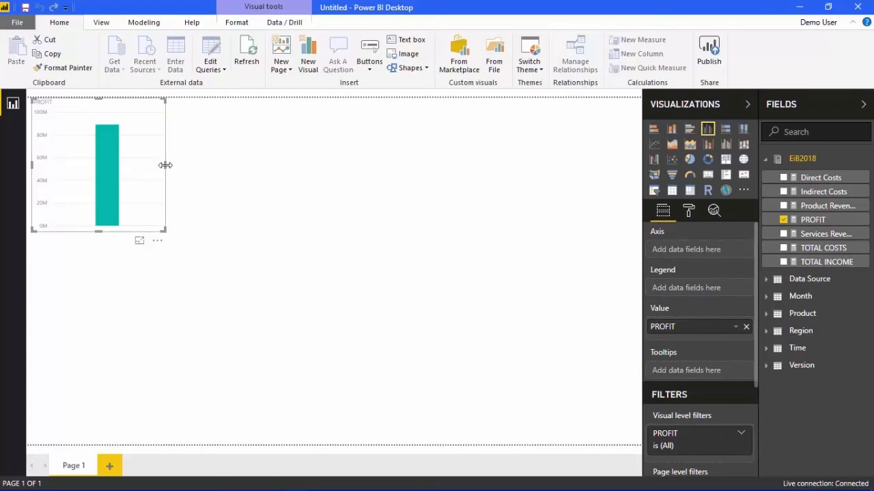
pyautogui.moveTo(168, 164); pyautogui.dragTo(267, 172)
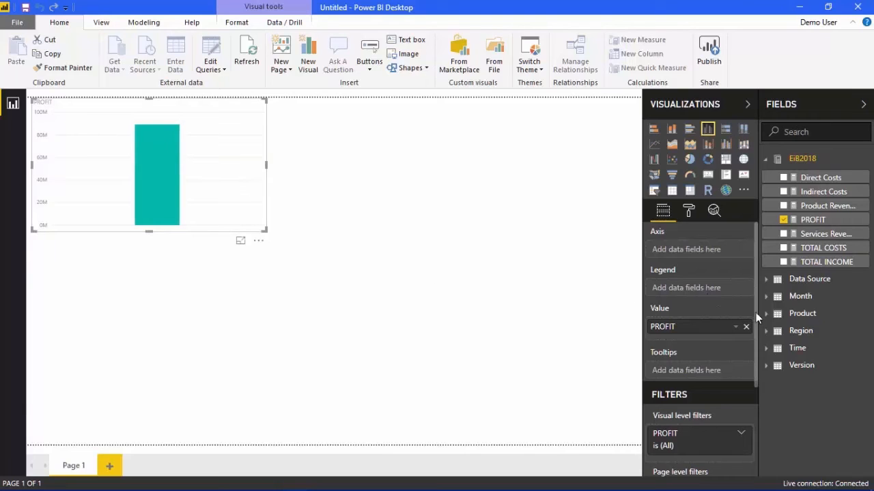
pyautogui.click(800, 313)
pyautogui.moveTo(817, 340); pyautogui.dragTo(210, 206)
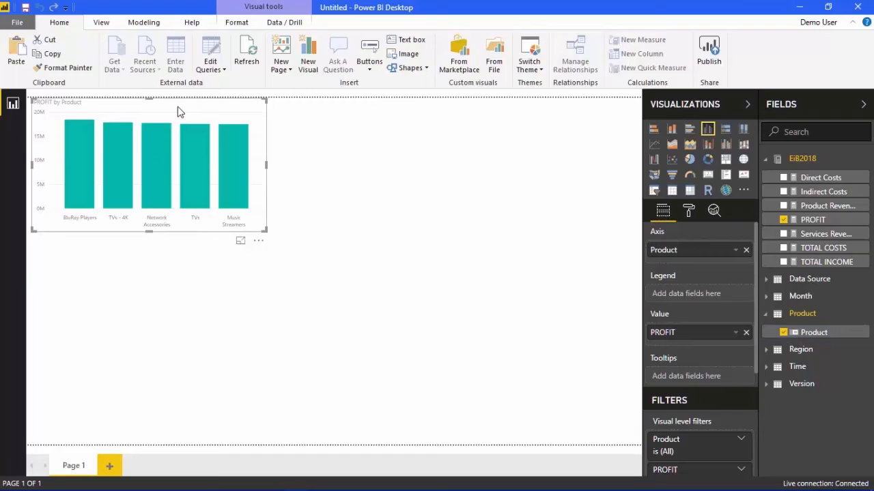
# - Place a copy of the PROFIT by Product chart below the original and replace its Product axis with Region
pyautogui.moveTo(179, 112); pyautogui.dragTo(204, 280)
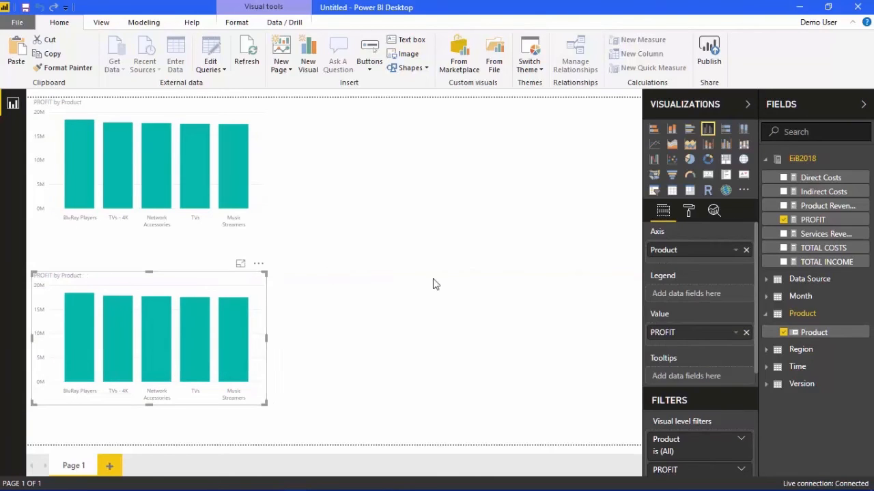
pyautogui.click(766, 349)
pyautogui.moveTo(812, 372); pyautogui.dragTo(725, 258)
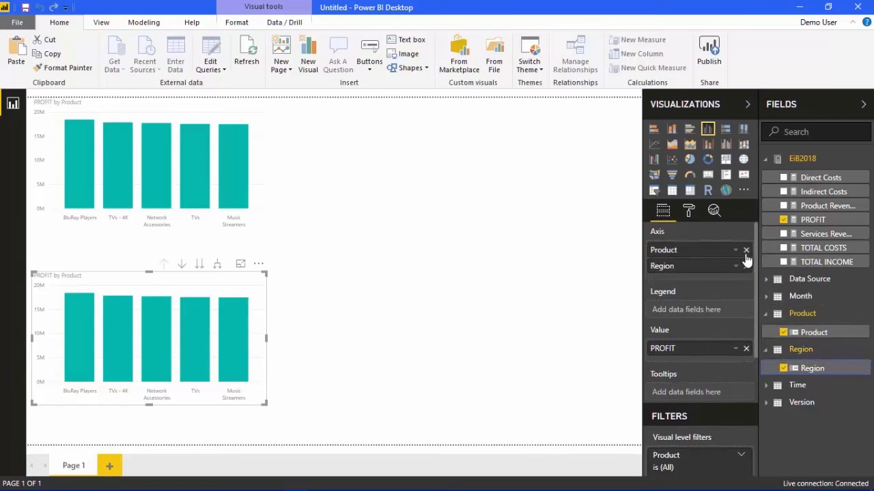
pyautogui.click(746, 250)
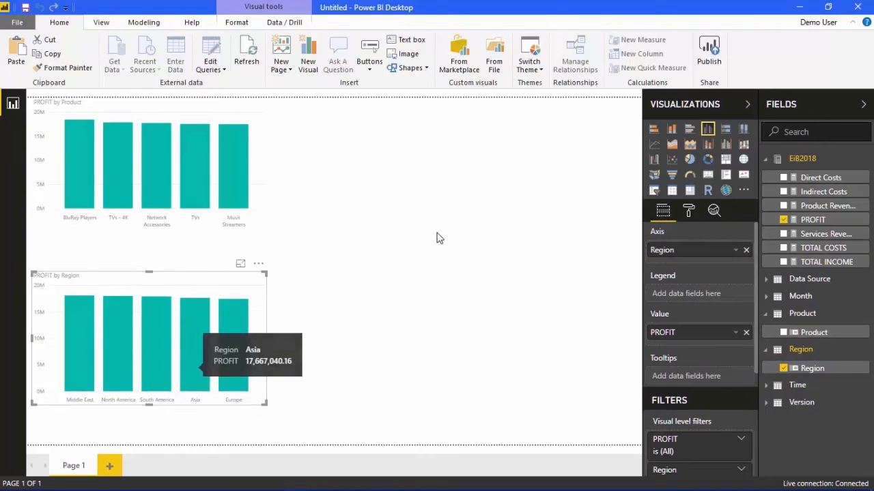
# - Place another copy of the PROFIT by Product chart beside the original and replace its Product axis with Time
pyautogui.hotkey('ctrl', 'v')
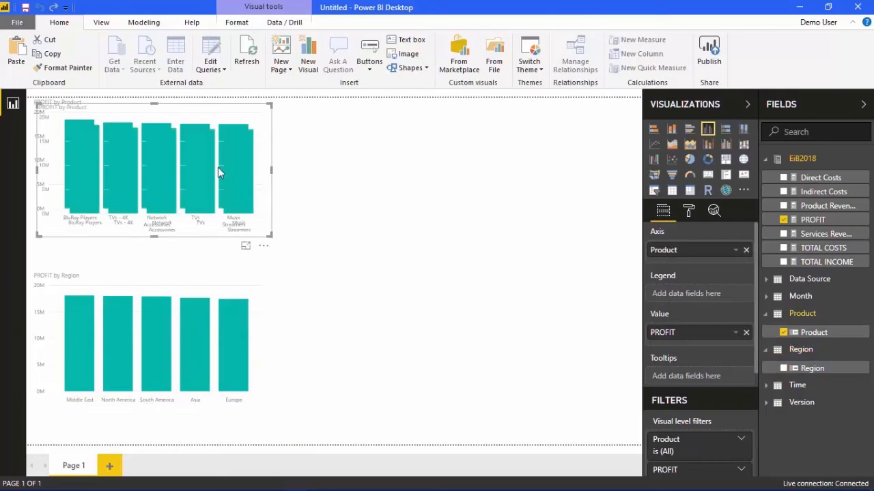
pyautogui.moveTo(192, 119); pyautogui.dragTo(478, 114)
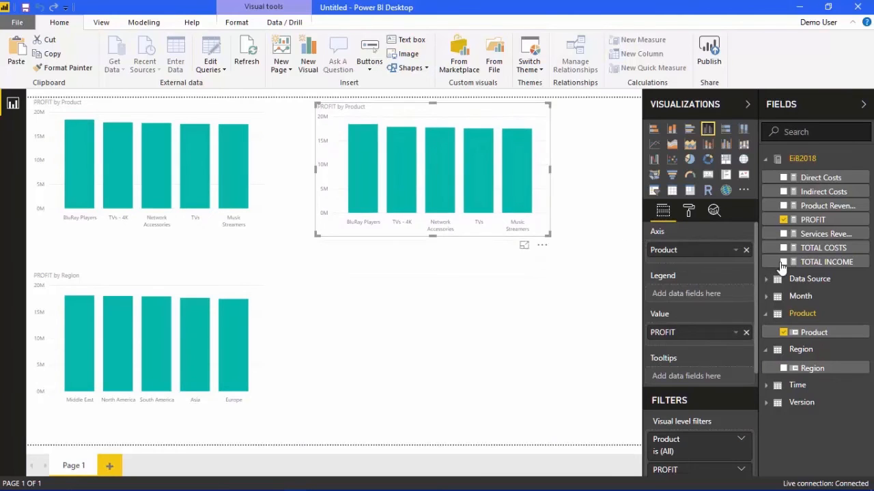
pyautogui.click(771, 385)
pyautogui.moveTo(805, 404); pyautogui.dragTo(709, 253)
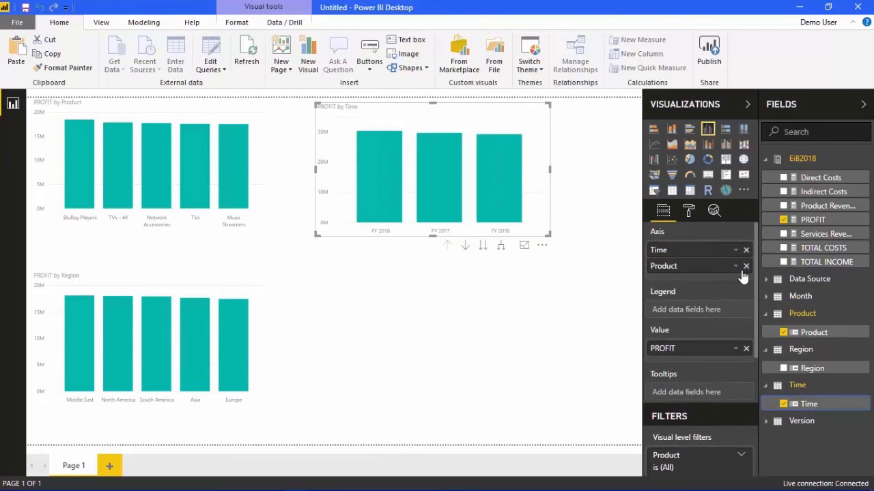
pyautogui.click(745, 268)
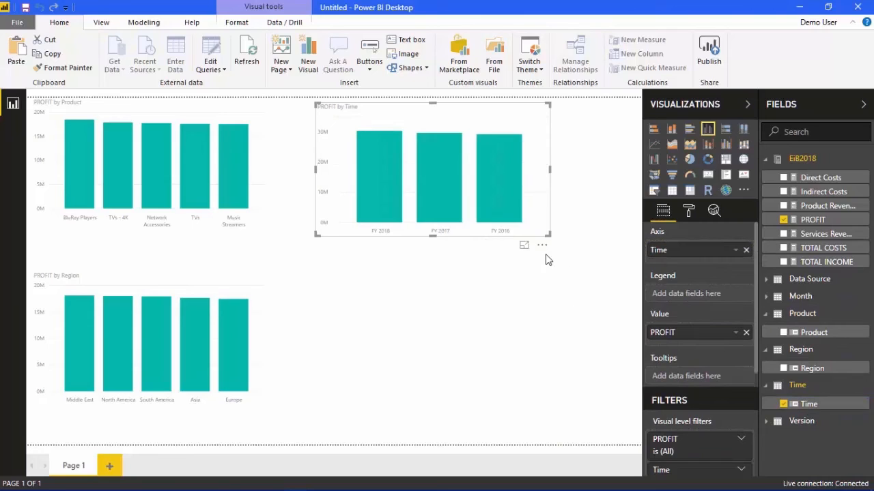
# - Add Month as a drill-down level below Time on the axis of the PROFIT by Time chart
pyautogui.click(768, 298)
pyautogui.moveTo(807, 315); pyautogui.dragTo(703, 261)
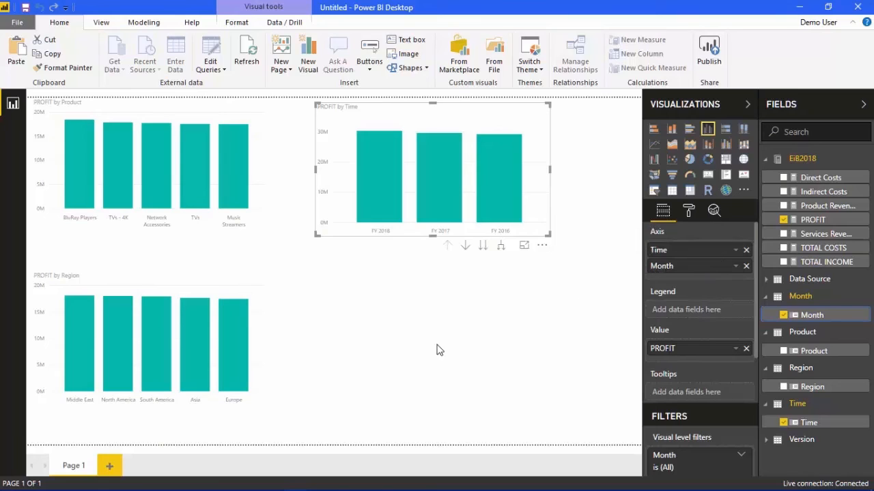
pyautogui.click(329, 299)
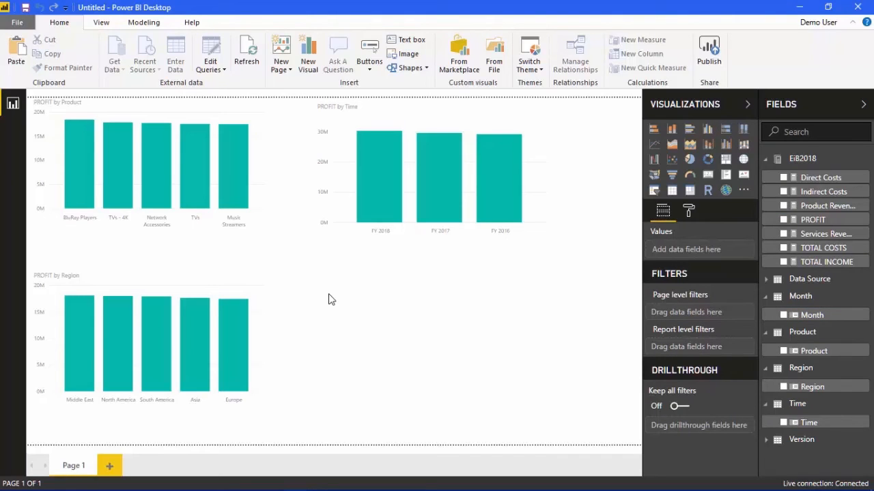
# - Add a slicer on the Product field below the PROFIT by Time chart
pyautogui.click(654, 191)
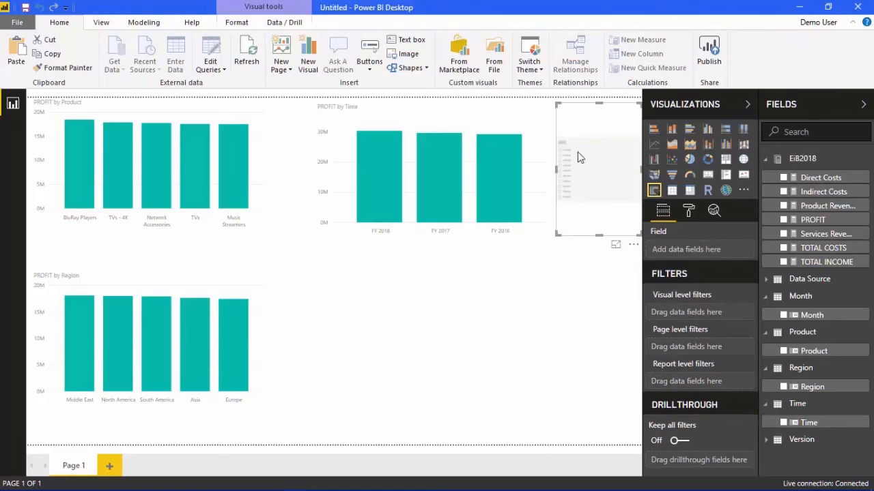
pyautogui.moveTo(584, 115); pyautogui.dragTo(346, 291)
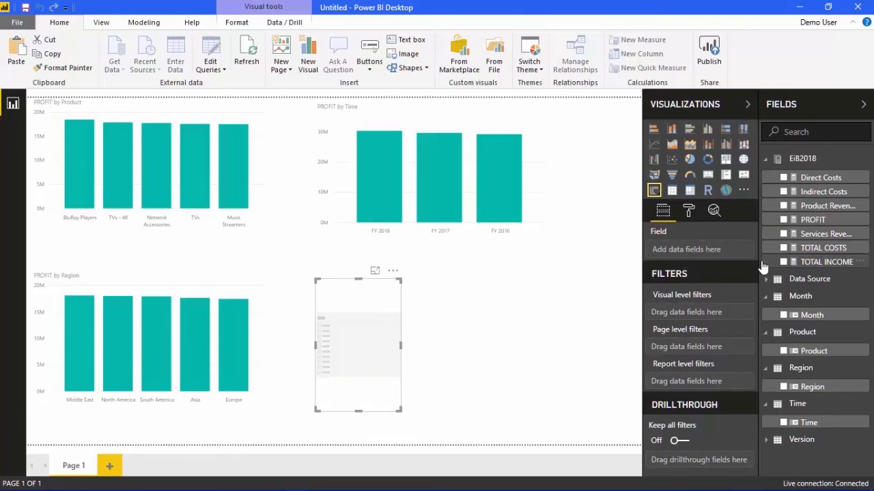
pyautogui.click(785, 352)
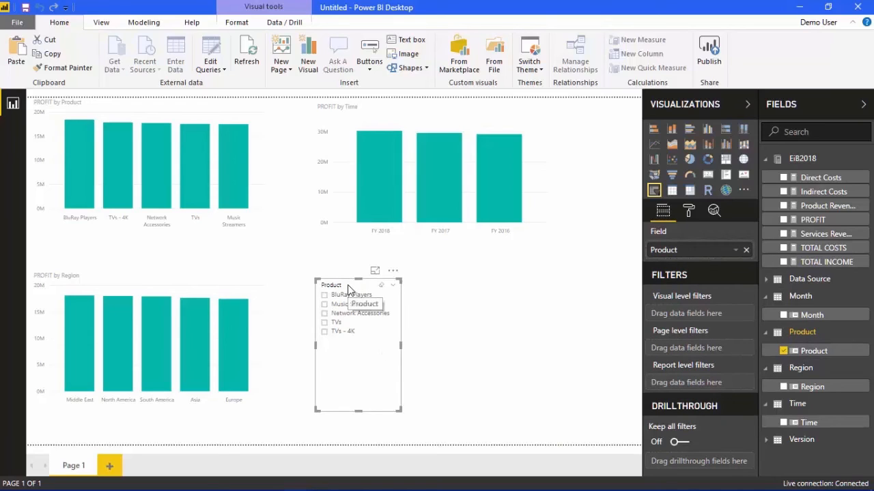
# - Duplicate the Product slicer, place the copy beside it, and change the copy's field to Region
pyautogui.hotkey('ctrl', 'c')
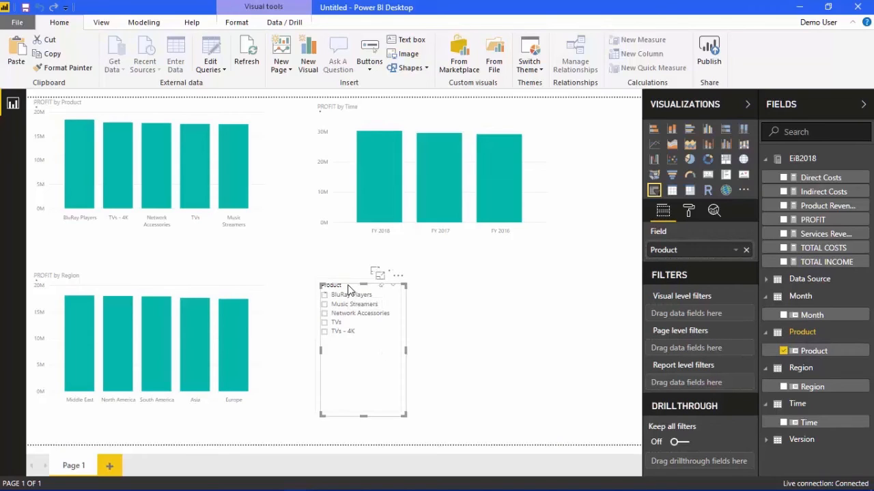
pyautogui.hotkey('ctrl', 'v')
pyautogui.moveTo(468, 303); pyautogui.dragTo(495, 290)
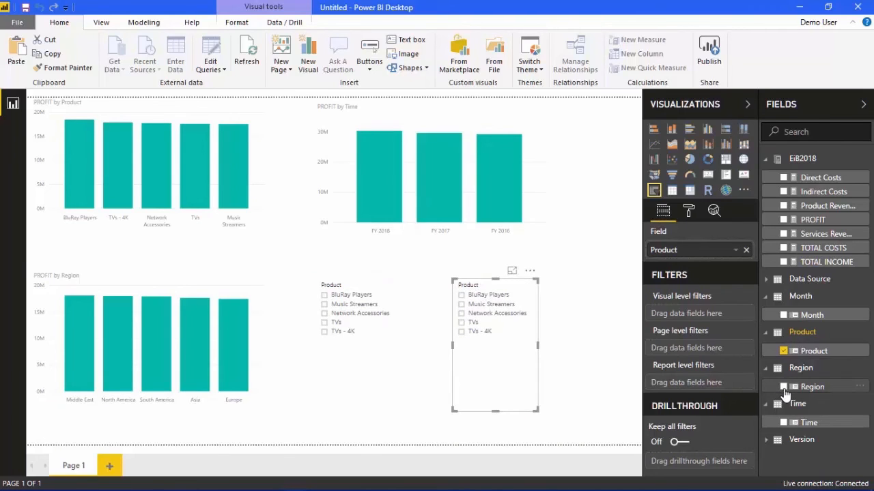
pyautogui.moveTo(796, 394); pyautogui.dragTo(693, 252)
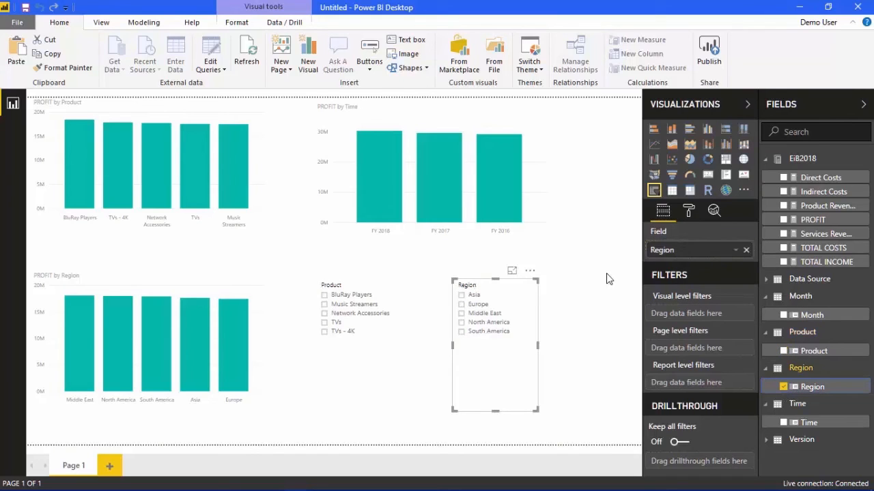
# - Filter the report page to the Asia region using the Region slicer
pyautogui.click(461, 296)
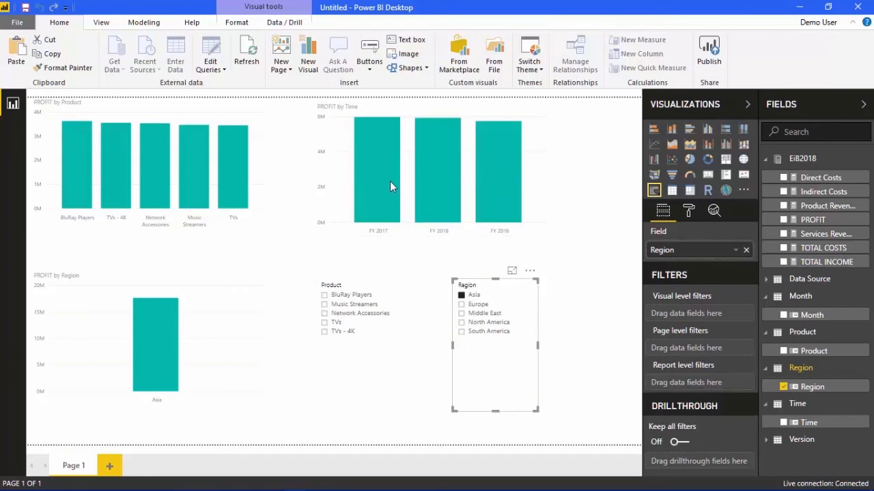
pyautogui.moveTo(390, 183)
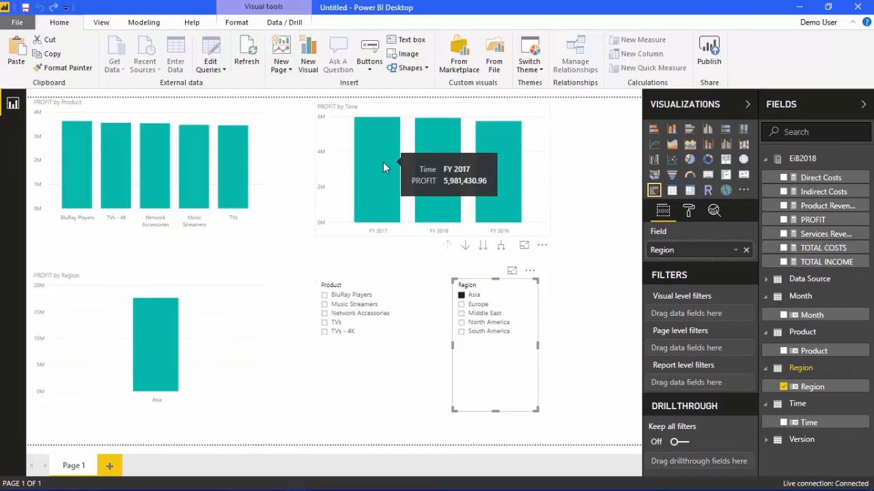
pyautogui.moveTo(510, 171)
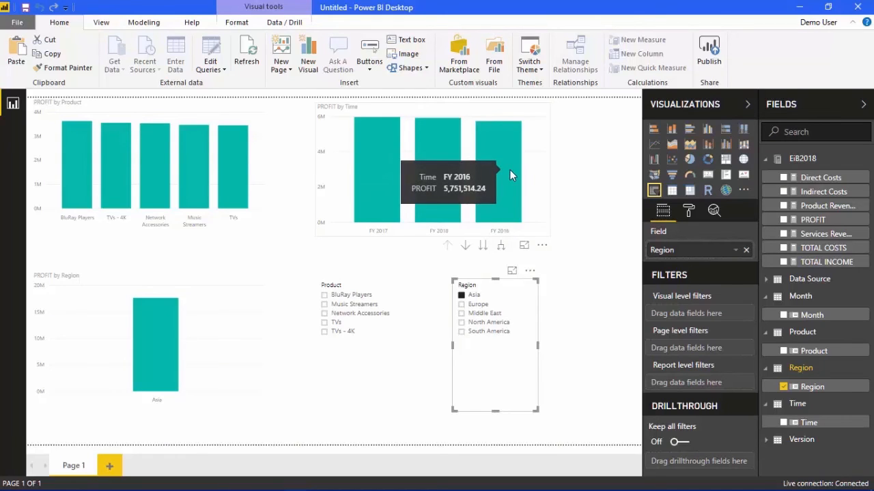
pyautogui.moveTo(450, 155)
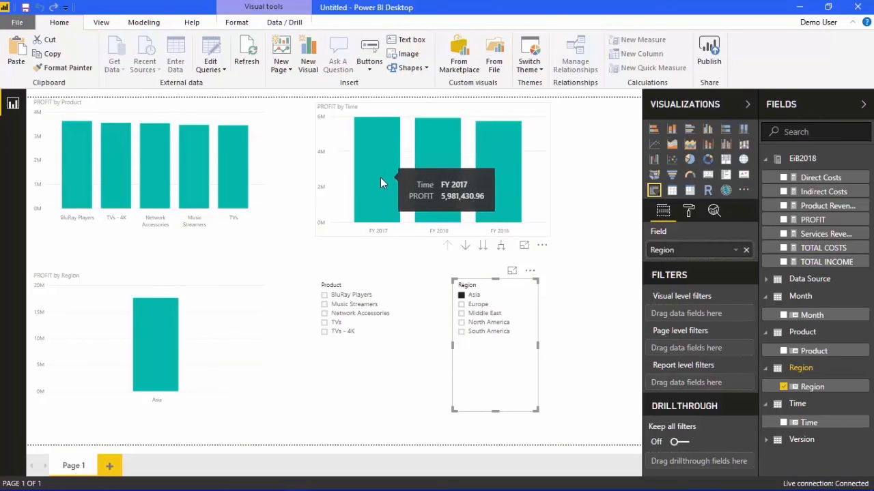
pyautogui.moveTo(512, 197)
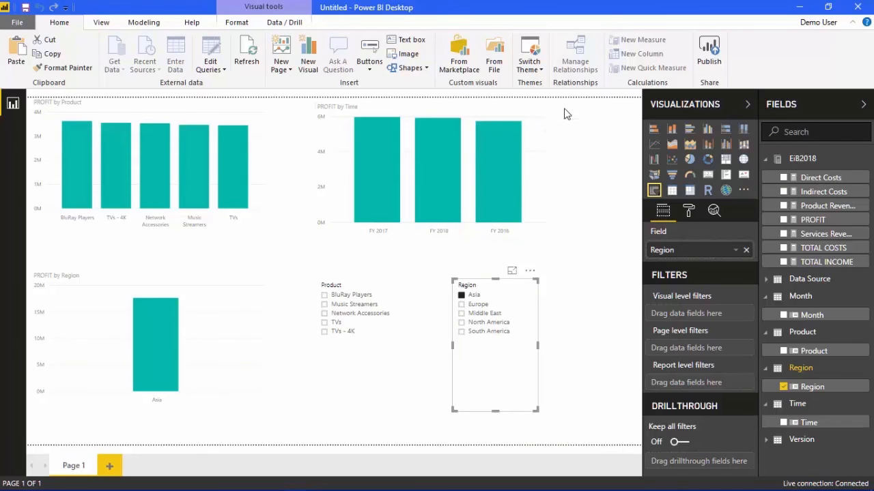
# - Sort the PROFIT by Time chart by the Time field instead of by PROFIT
pyautogui.click(500, 117)
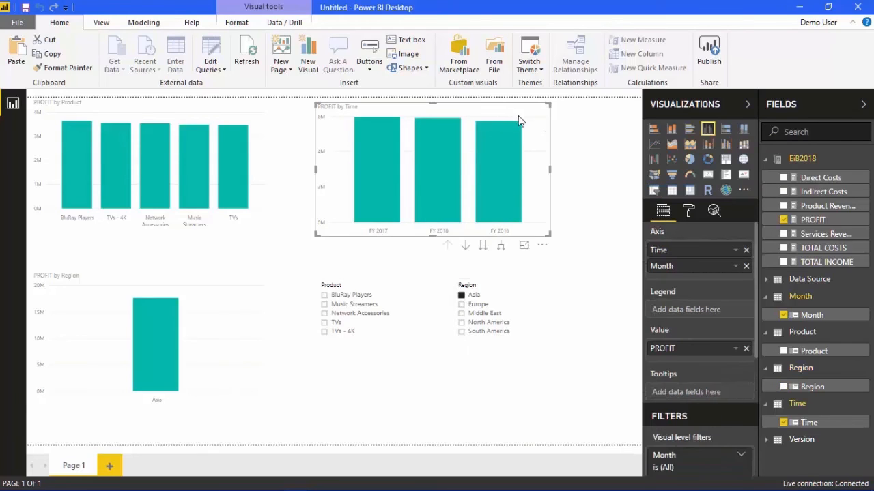
pyautogui.click(542, 247)
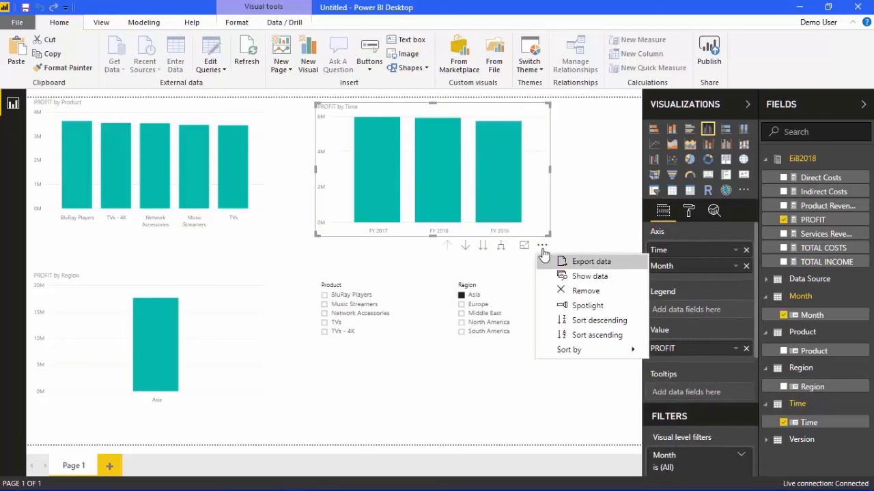
pyautogui.moveTo(607, 352)
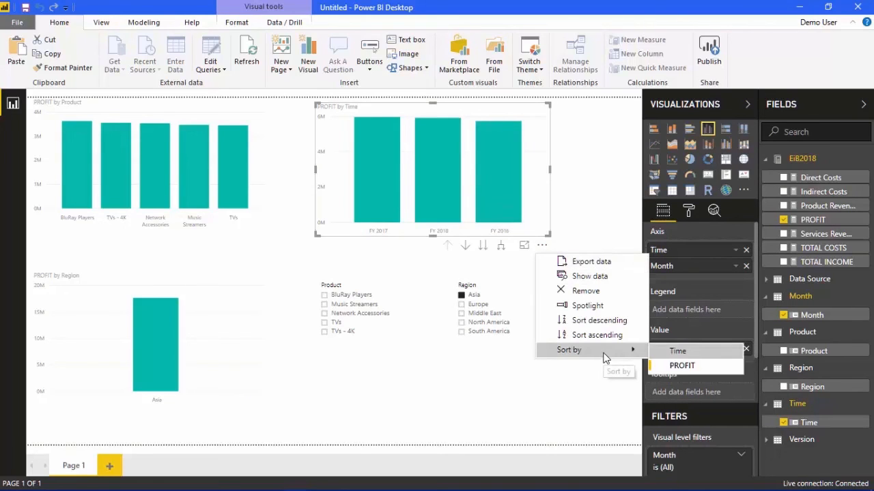
pyautogui.click(683, 354)
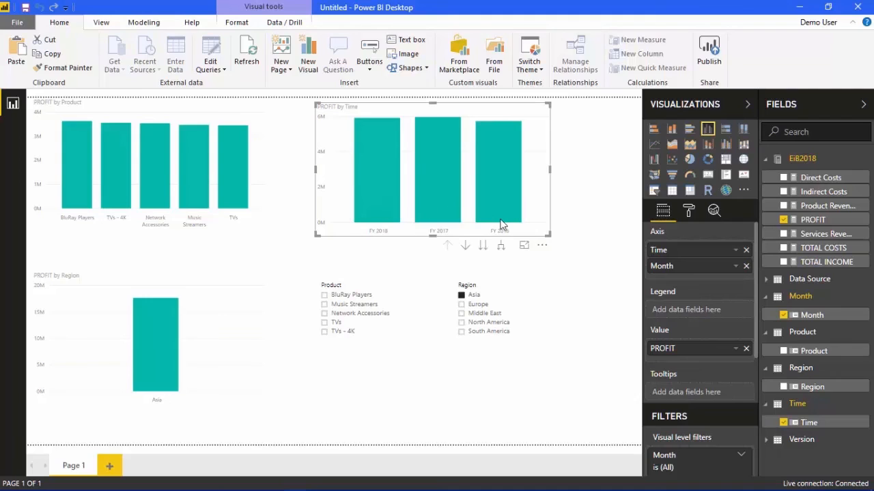
# - Turn on drill-down mode for the PROFIT by Time chart and view the months of FY 2017 and FY 2016, returning to the year level each time
pyautogui.moveTo(502, 224)
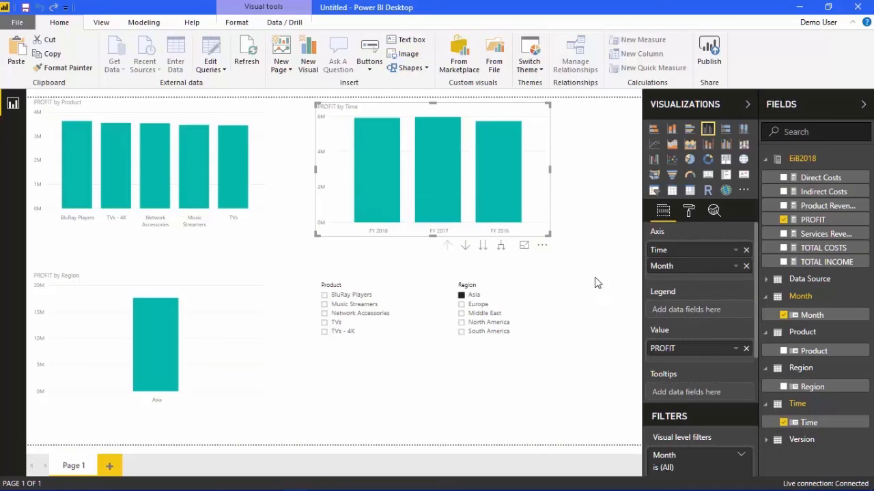
pyautogui.click(464, 247)
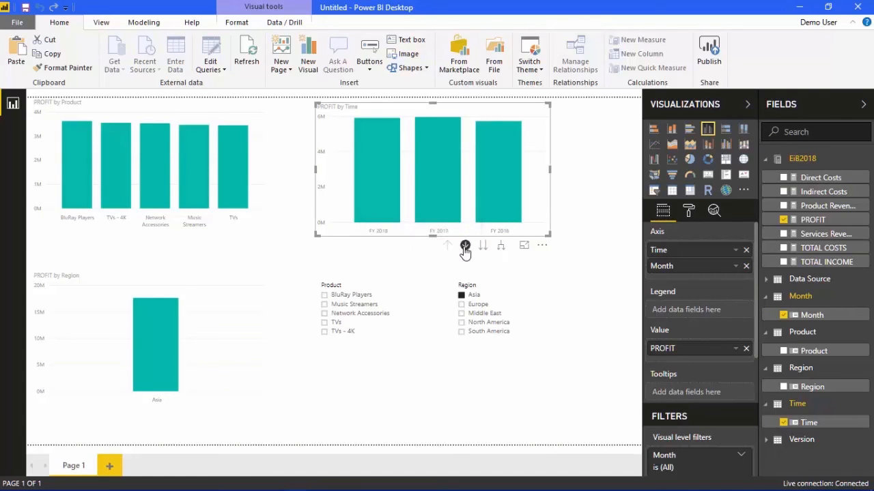
pyautogui.click(440, 193)
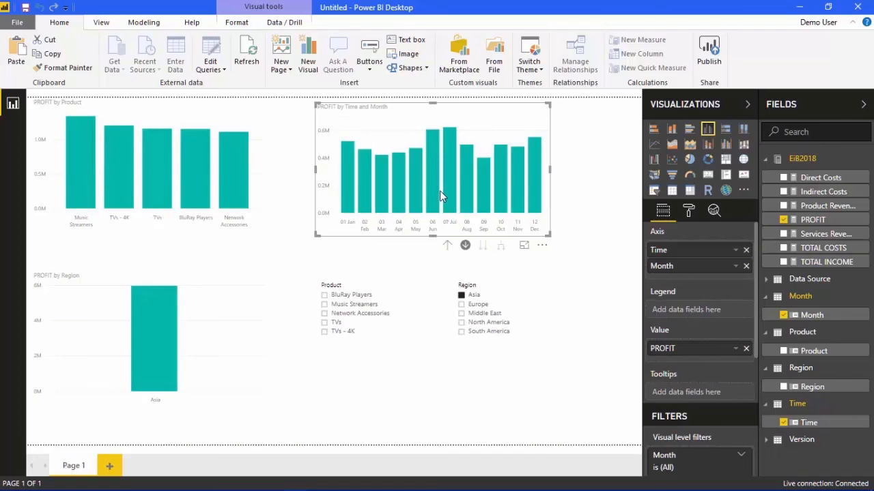
pyautogui.click(447, 247)
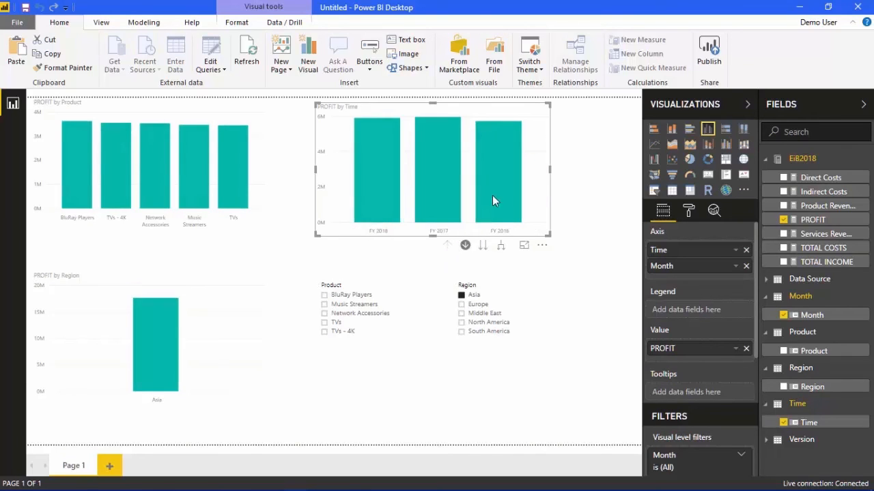
pyautogui.click(498, 196)
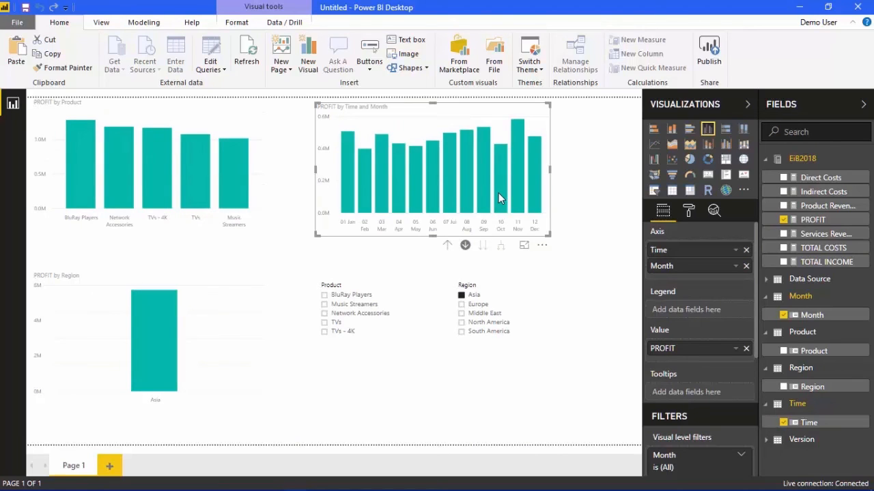
pyautogui.click(447, 247)
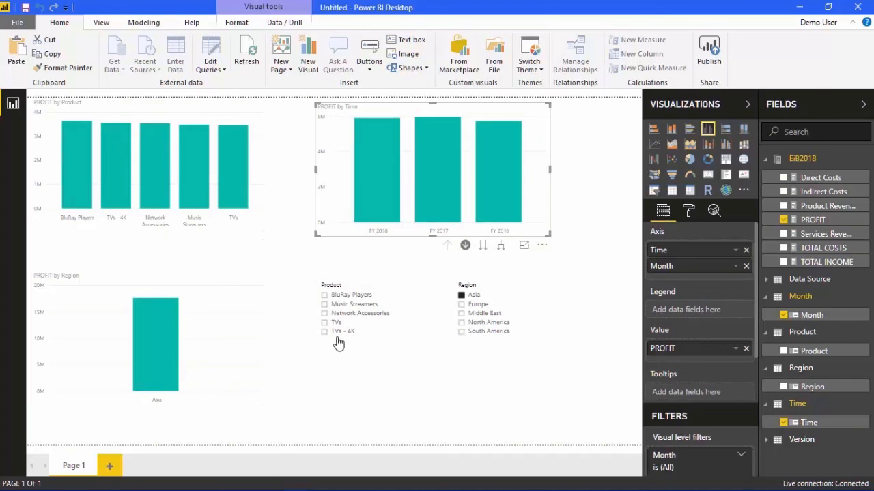
# - Clear the Asia selection in the Region slicer and cross-highlight the page by Network Accessories from the PROFIT by Product chart
pyautogui.click(461, 298)
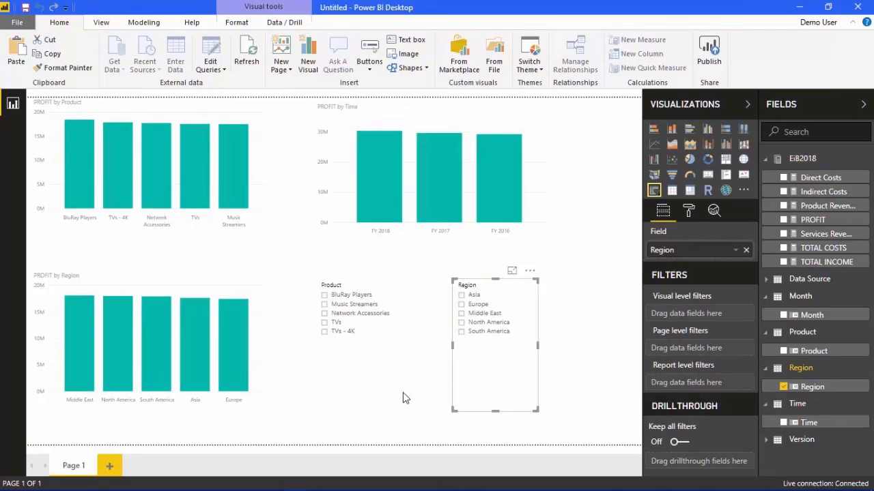
pyautogui.click(159, 180)
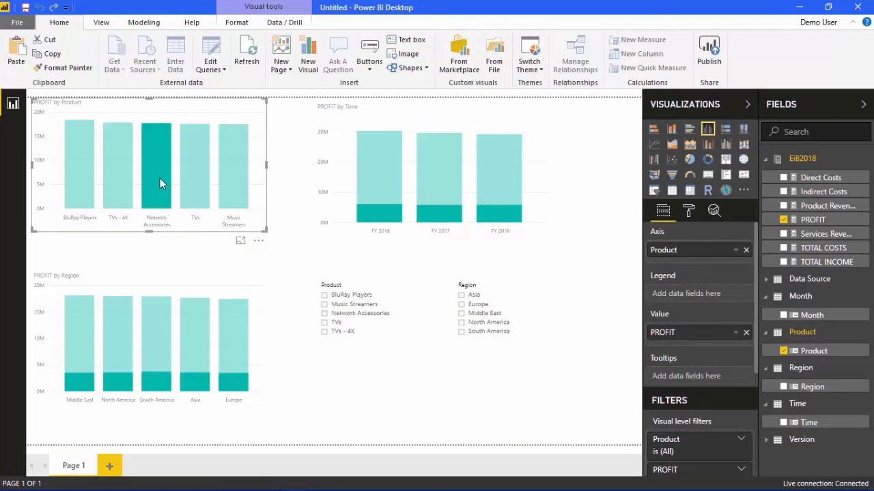
pyautogui.moveTo(376, 225)
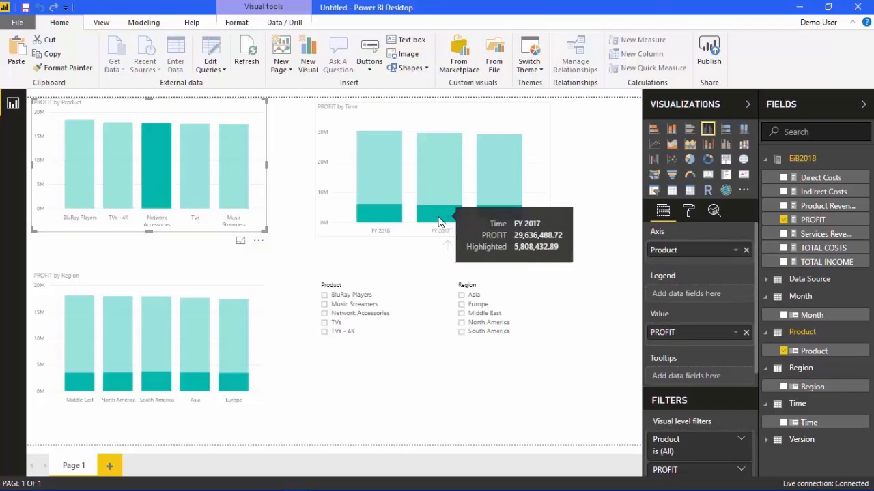
pyautogui.moveTo(504, 218)
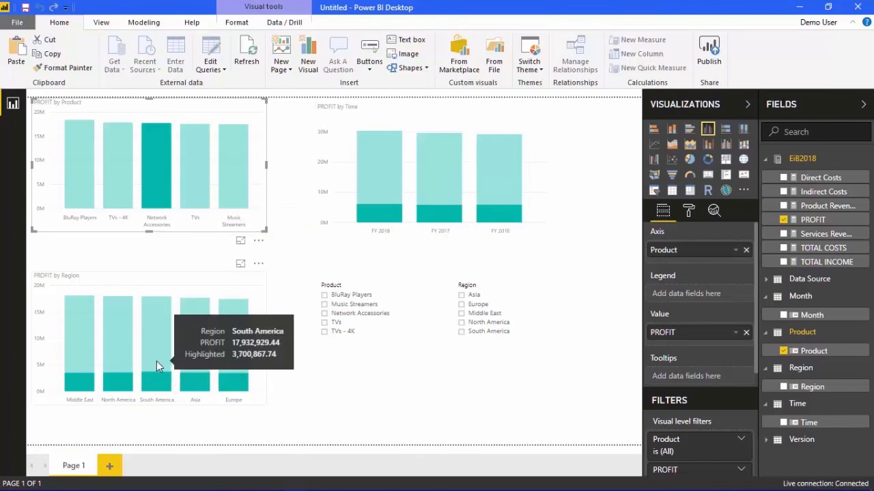
# - Cross-highlight the page by North America from the PROFIT by Region chart and drill into the months of FY 2016 in the PROFIT by Time chart
pyautogui.click(120, 369)
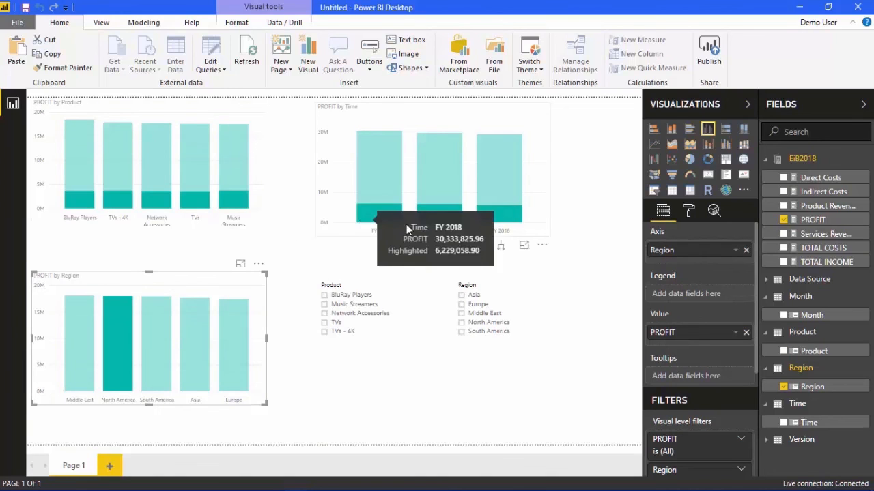
pyautogui.click(494, 182)
pyautogui.click(493, 180)
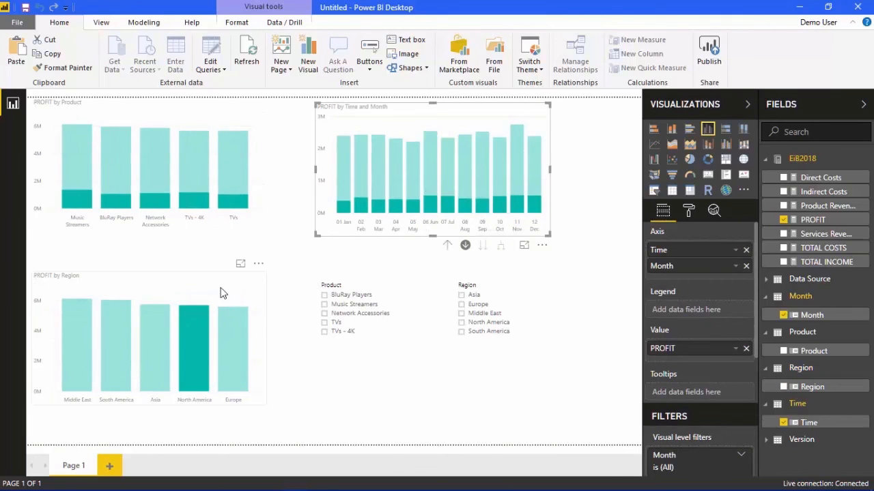
pyautogui.moveTo(127, 149)
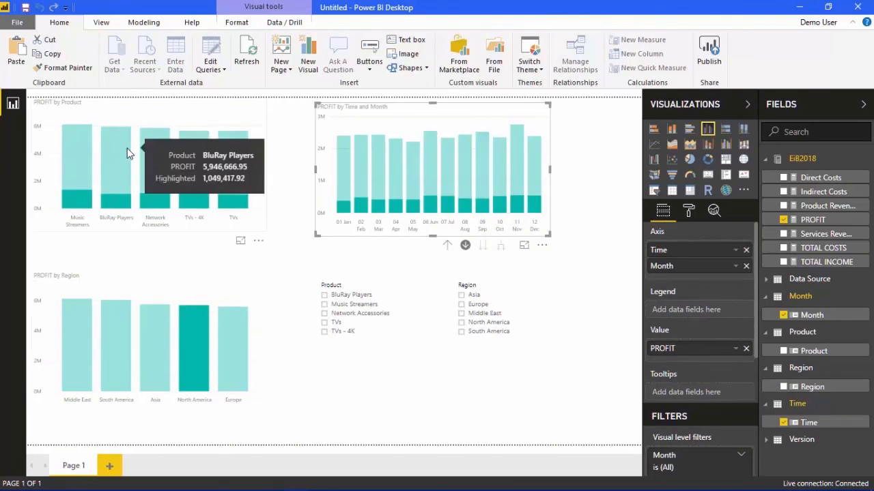